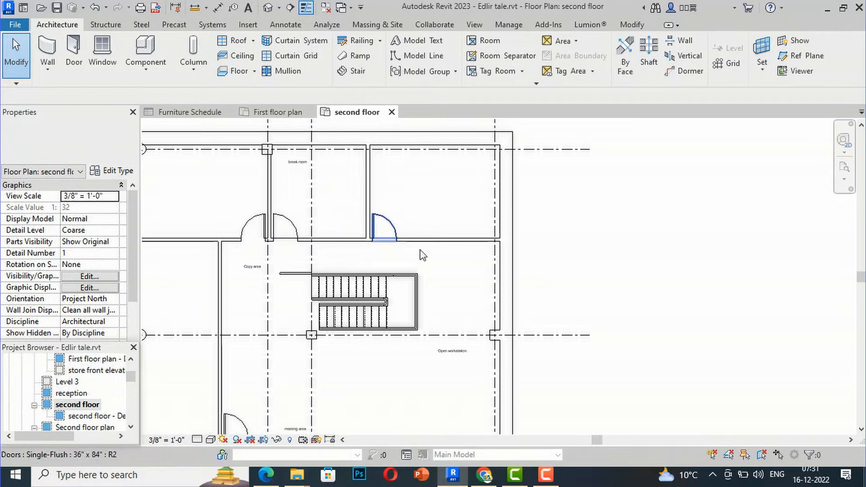
Step: Split the horizontal wall above the Copy area where it meets the Copy area's left wall, keeping the inner segment
scroll(207, 249, "up", 1)
scroll(203, 244, "up", 1)
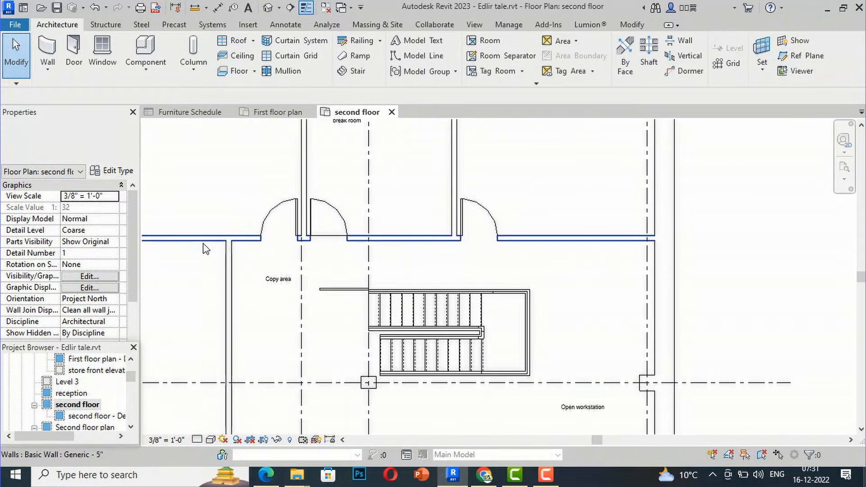
scroll(318, 236, "down", 1)
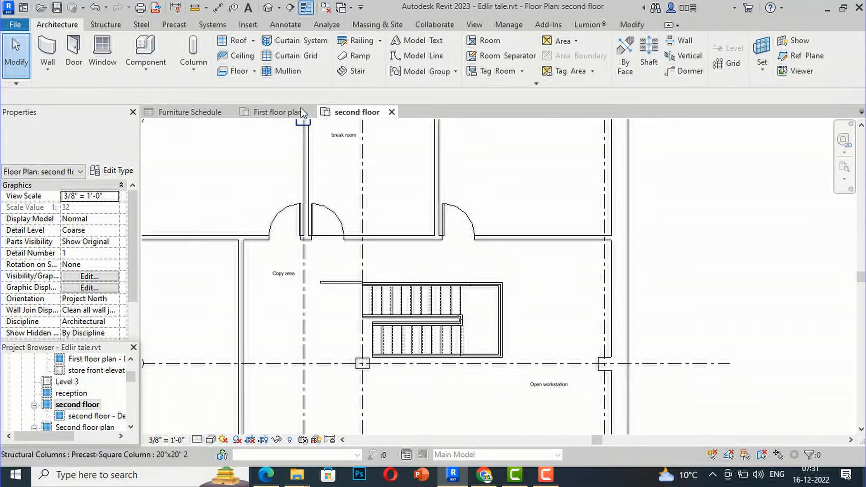
left_click(253, 235)
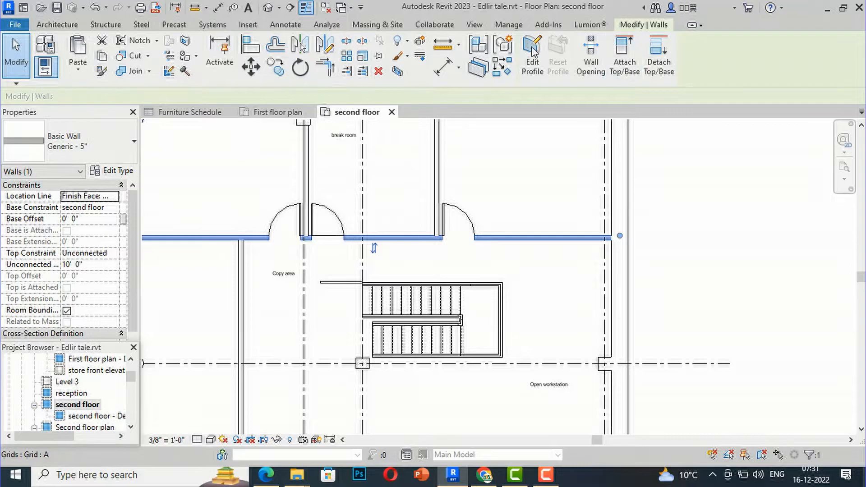
left_click(347, 40)
scroll(249, 230, "up", 5)
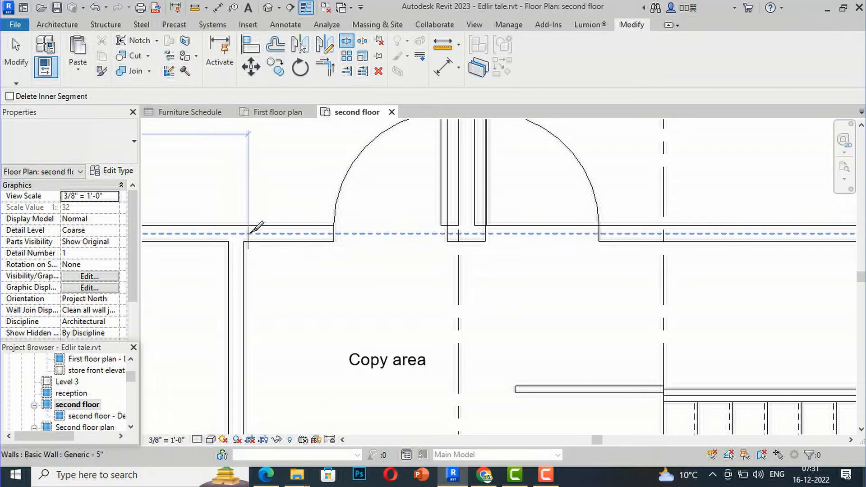
left_click(247, 233)
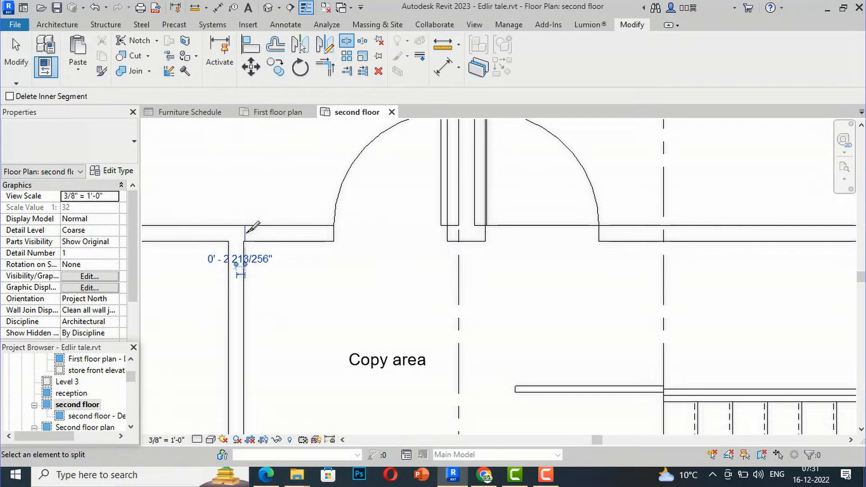
key("Escape")
key("Escape")
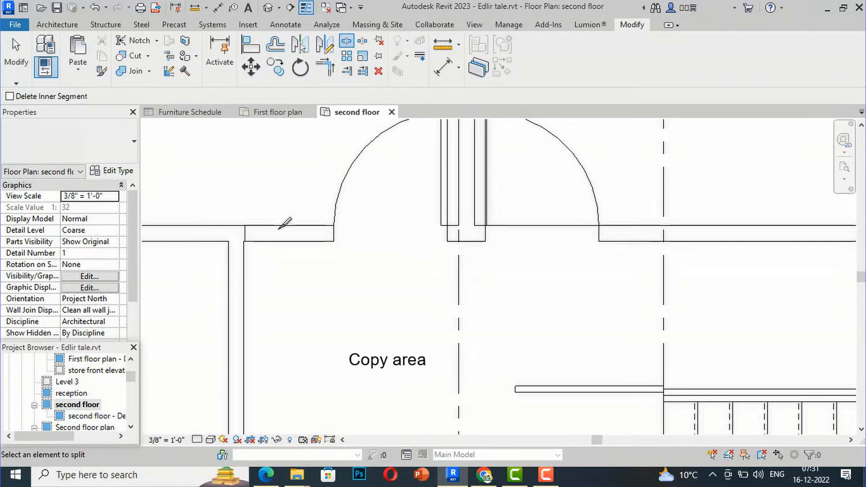
scroll(282, 265, "down", 4)
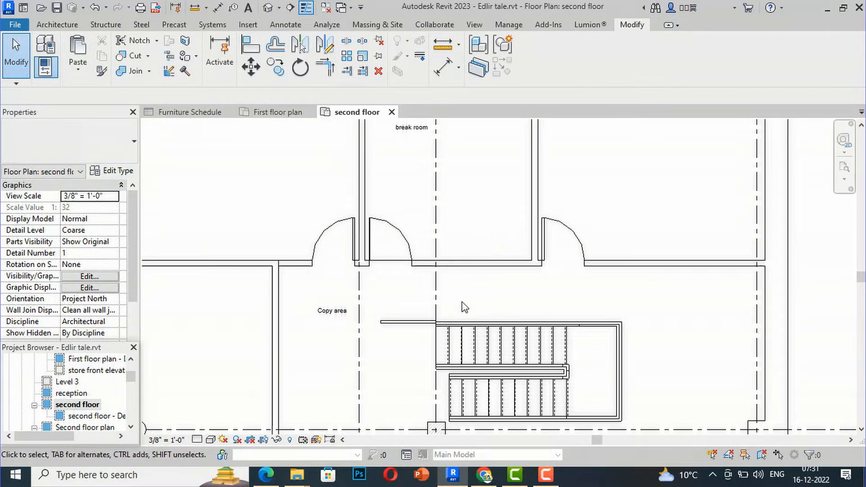
Step: Hide only the vertical wall between the break room and the room to its right in this view, by element
scroll(462, 305, "down", 2)
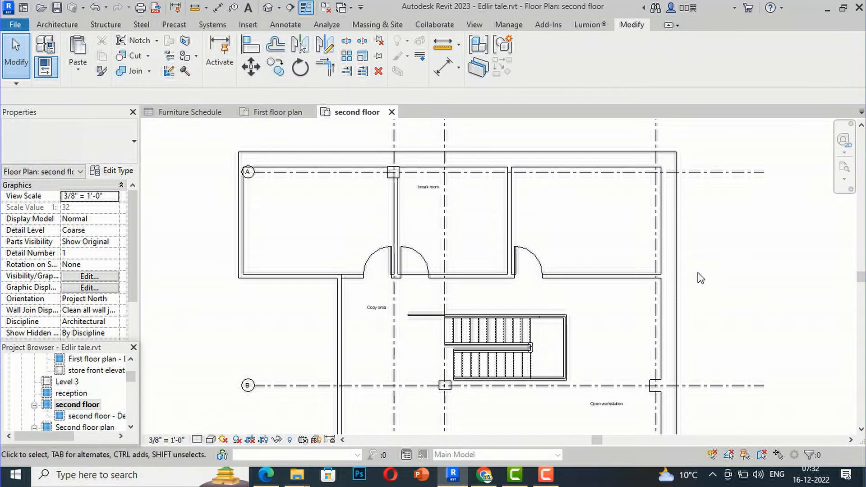
scroll(427, 244, "up", 2)
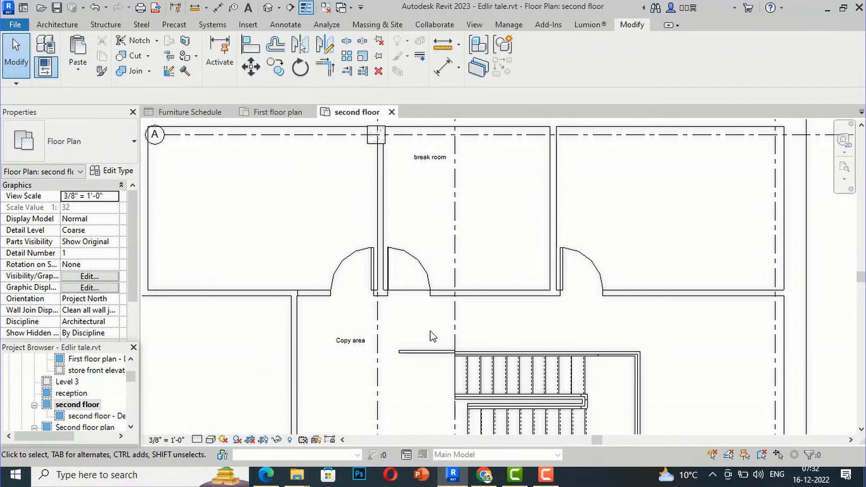
left_click(555, 229)
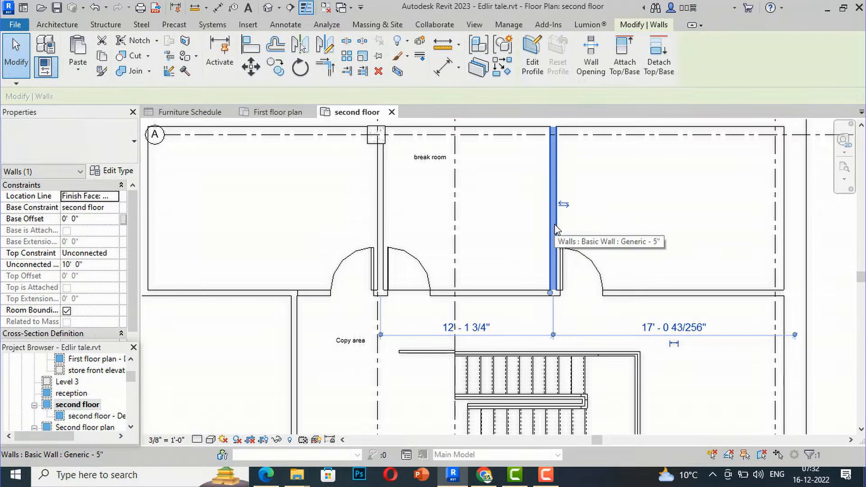
right_click(555, 229)
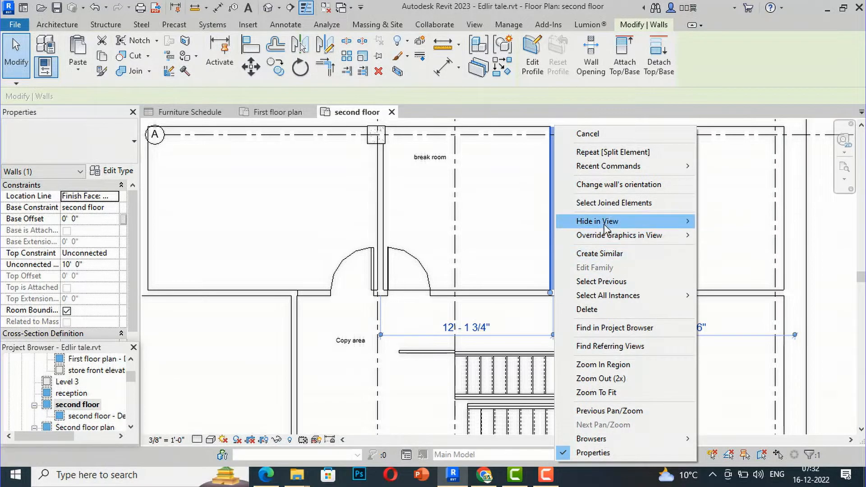
mouse_move(640, 225)
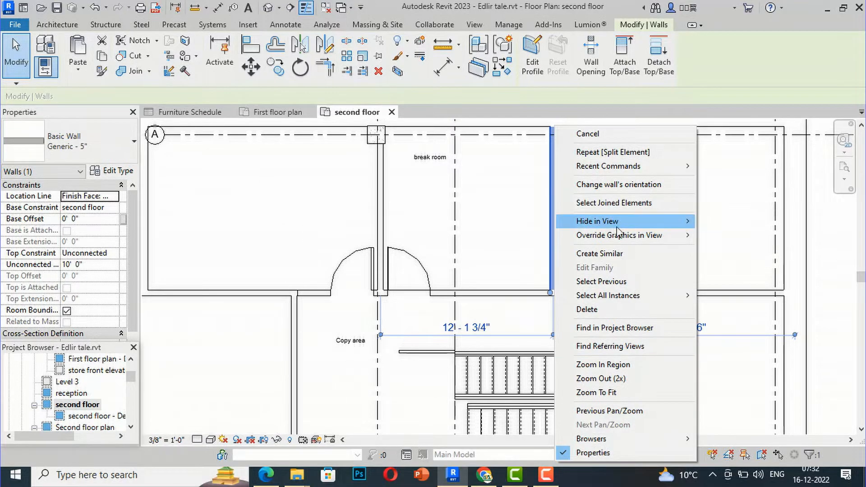
mouse_move(690, 228)
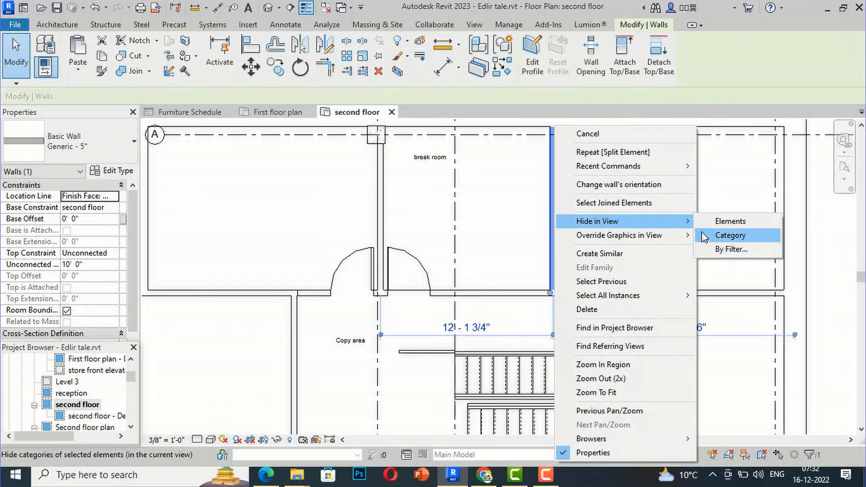
left_click(732, 222)
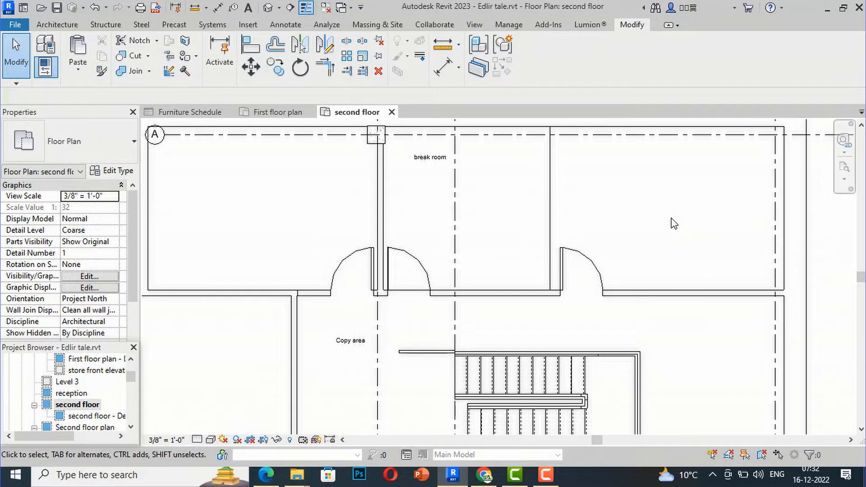
Step: Undo hiding the vertical wall on the right side of the break room
left_click(549, 211)
right_click(549, 210)
left_click(511, 244)
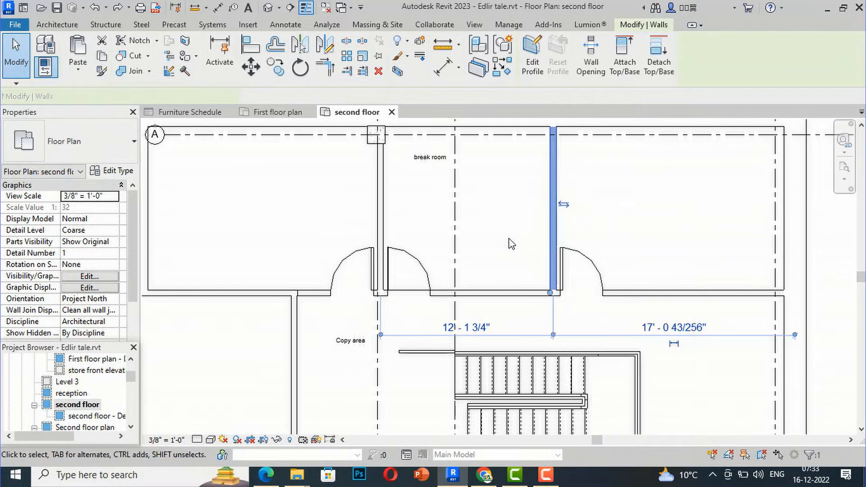
Step: Override the graphics of the break room's right wall by element in this view, setting the cut line pattern to Dash
right_click(558, 233)
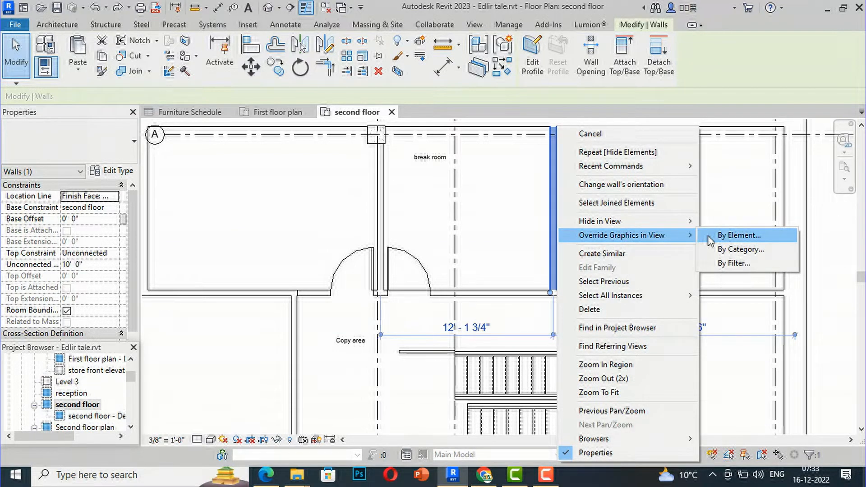
left_click(724, 236)
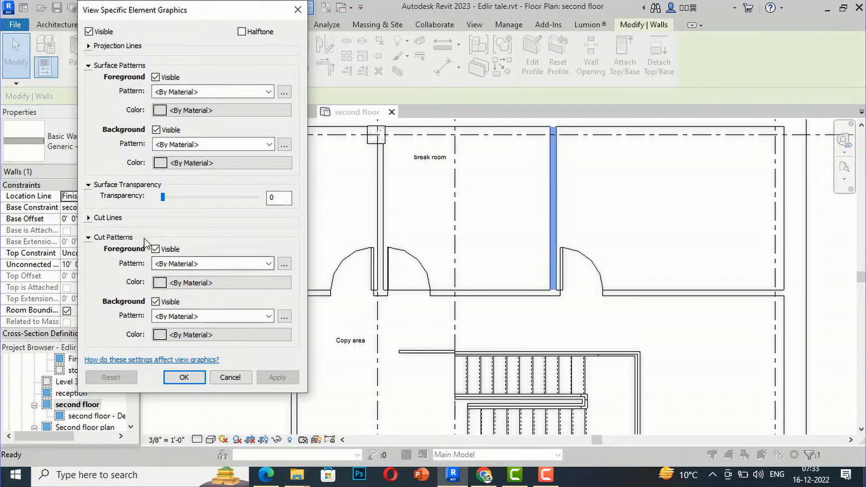
left_click(88, 218)
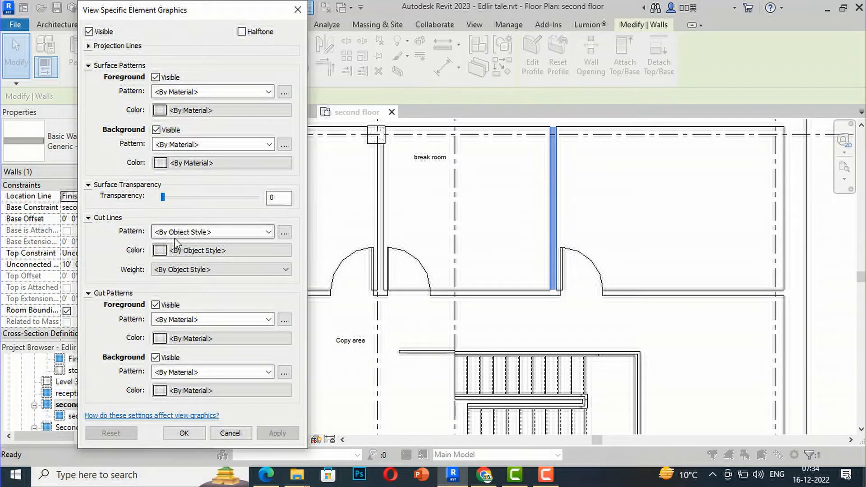
left_click(269, 232)
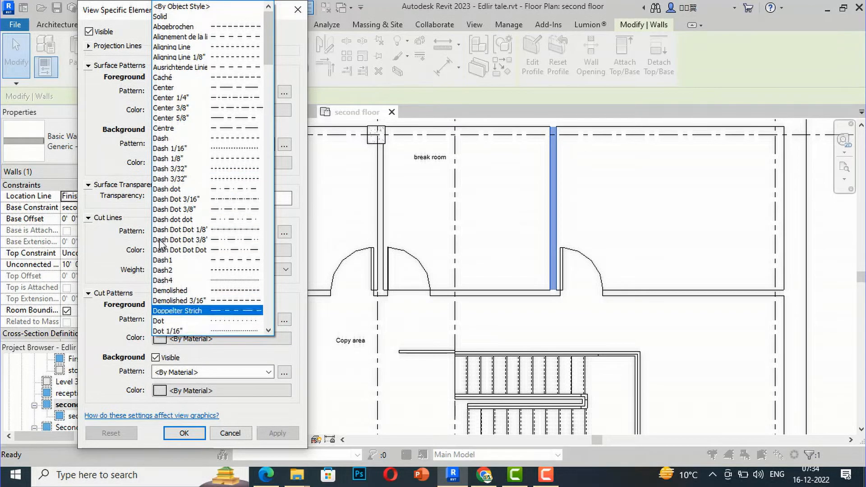
left_click(192, 141)
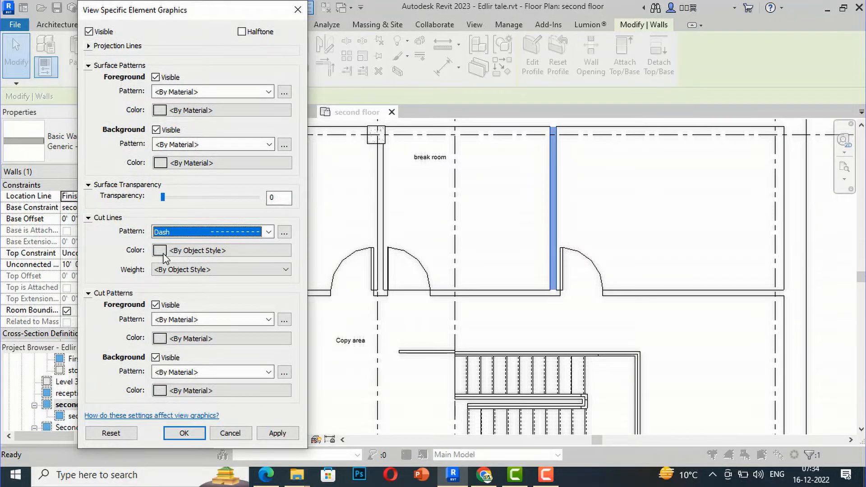
Step: Set the wall's cut line color override to Black and weight to 1, and apply the override
left_click(212, 253)
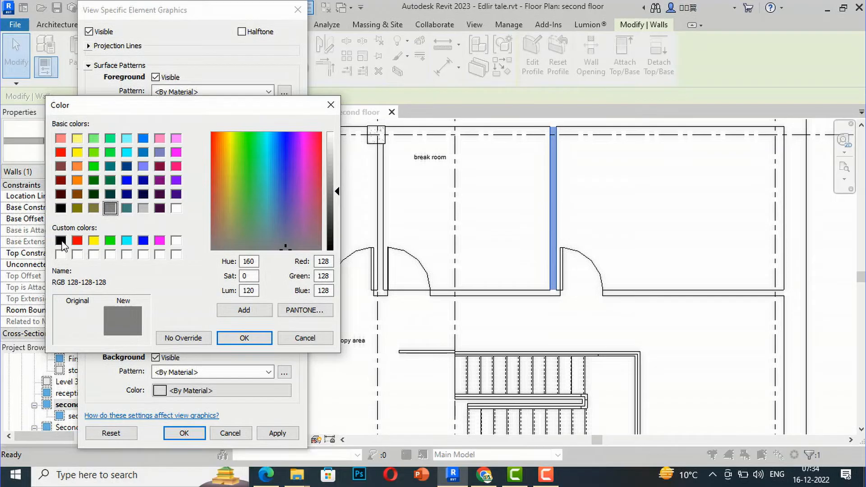
left_click(60, 241)
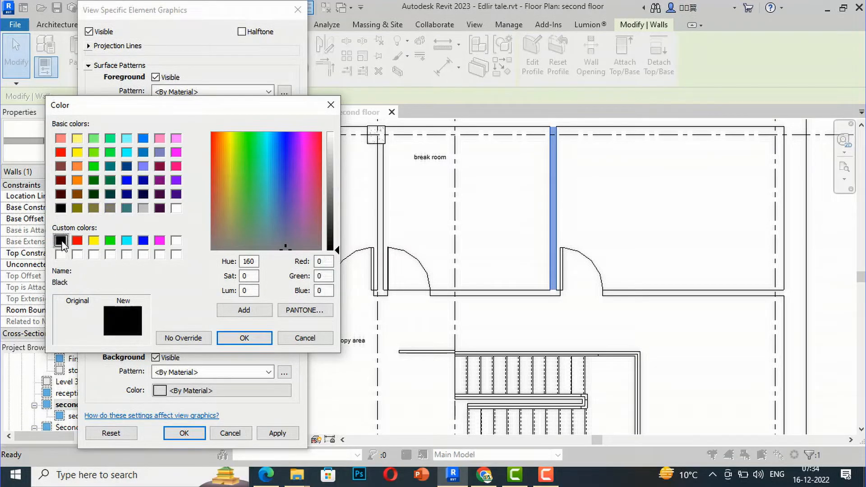
left_click(244, 340)
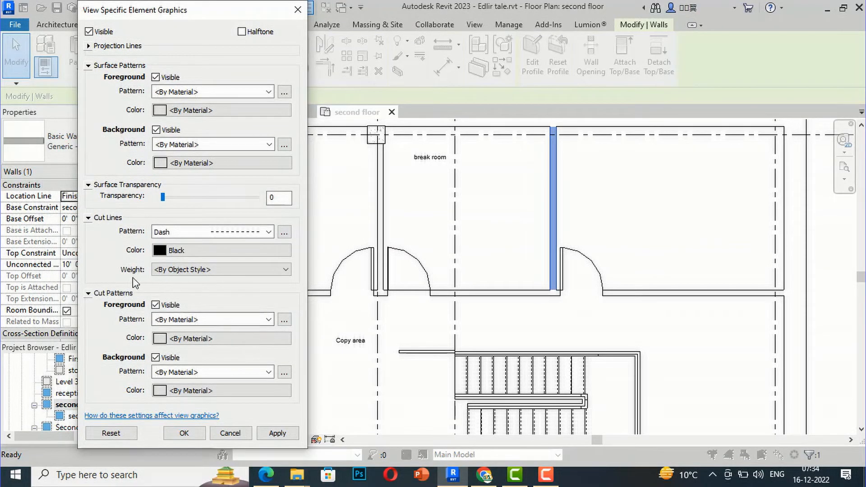
left_click(205, 273)
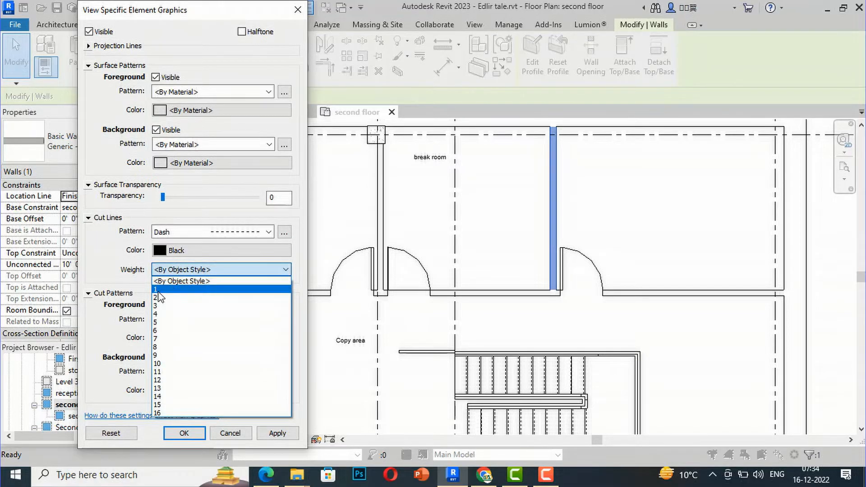
left_click(158, 290)
left_click(273, 436)
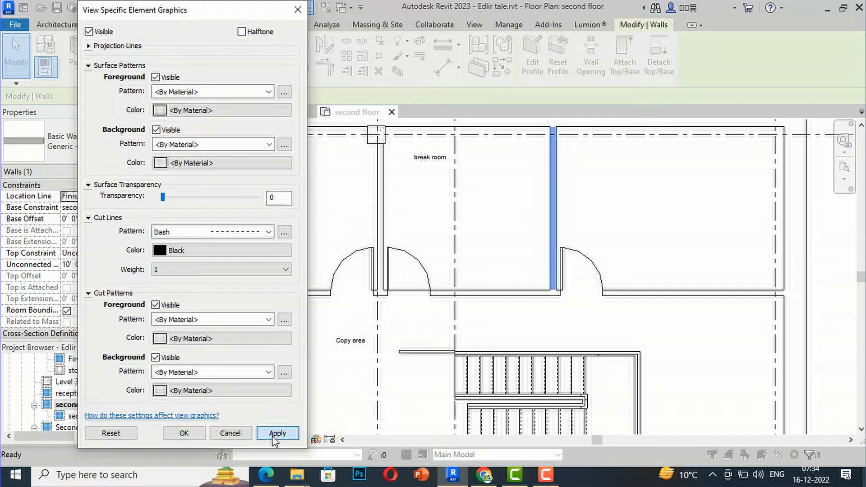
left_click(184, 433)
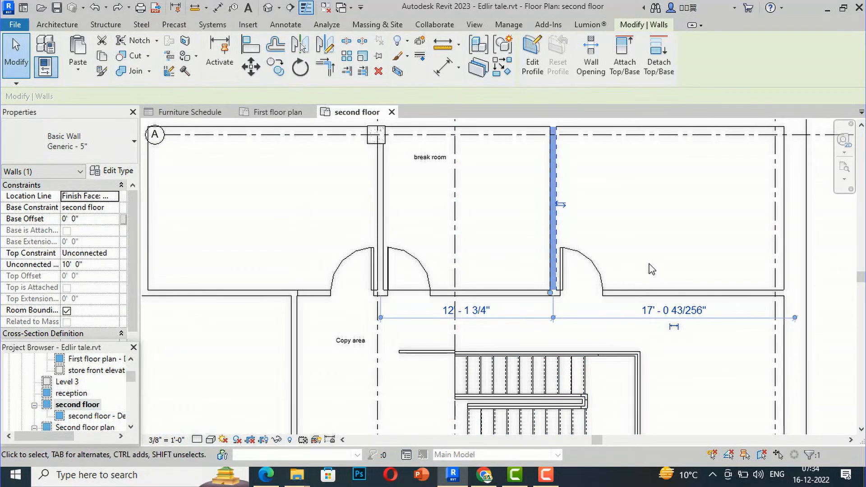
left_click(656, 249)
Step: Examine how the overridden wall's cut lines display near the door at its lower end
scroll(663, 234, "up", 2)
scroll(538, 236, "up", 1)
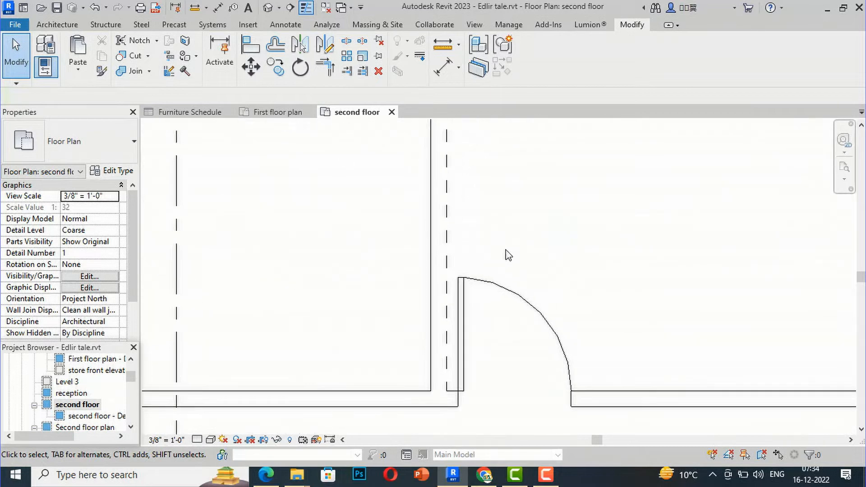
scroll(415, 338, "up", 1)
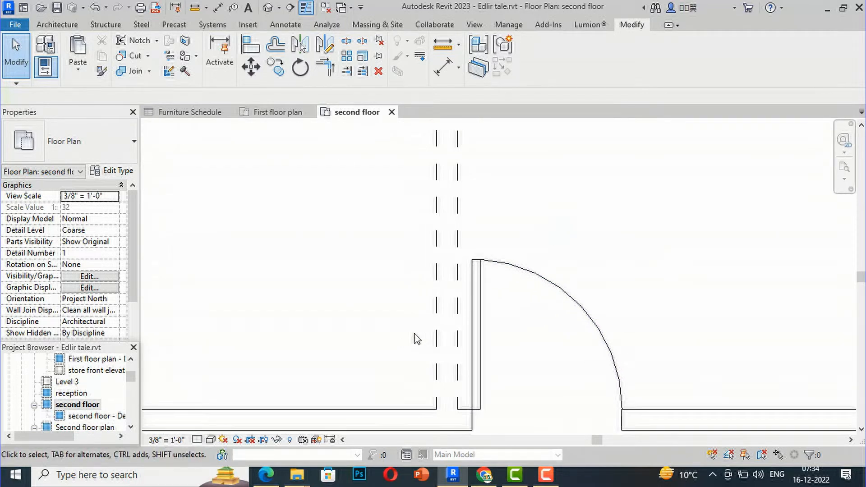
scroll(433, 370, "up", 2)
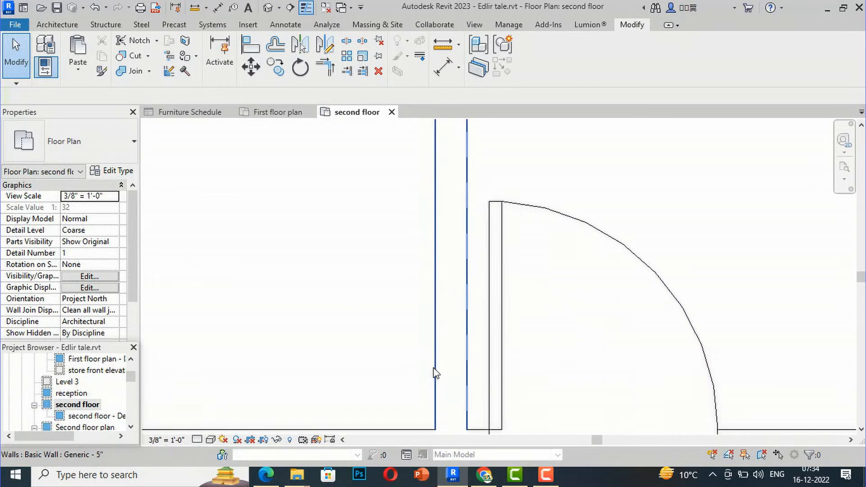
scroll(416, 334, "down", 5)
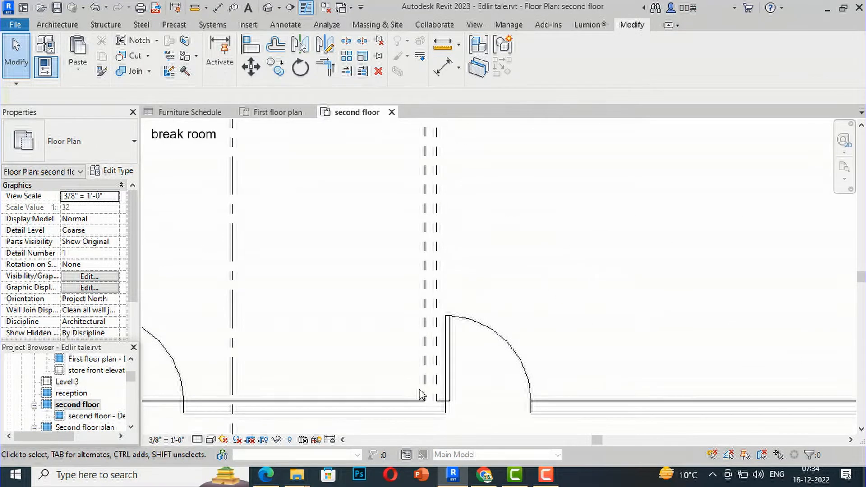
scroll(400, 379, "down", 2)
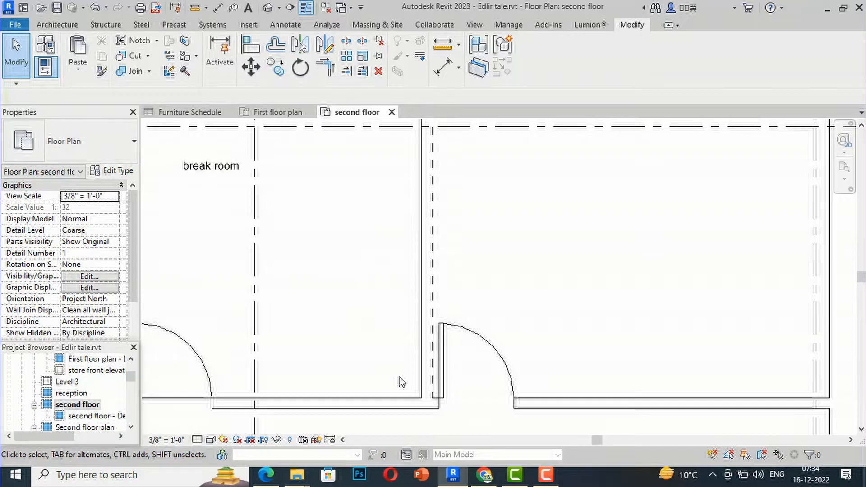
scroll(400, 379, "up", 2)
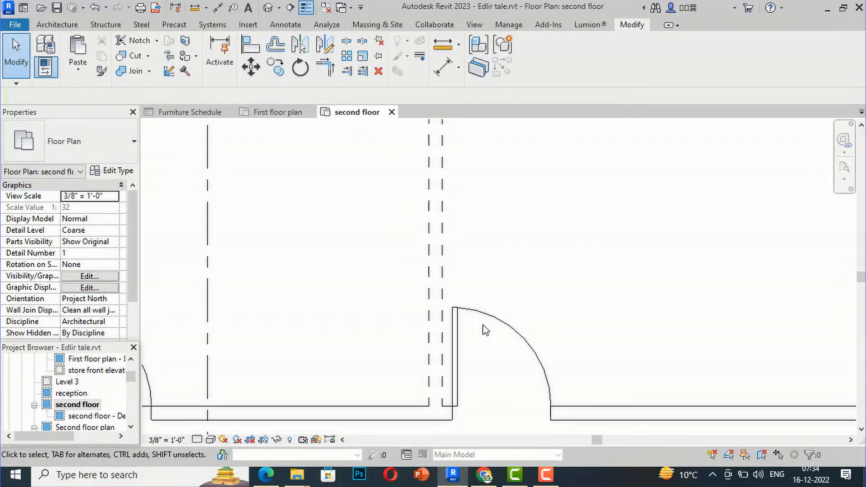
scroll(485, 331, "down", 1)
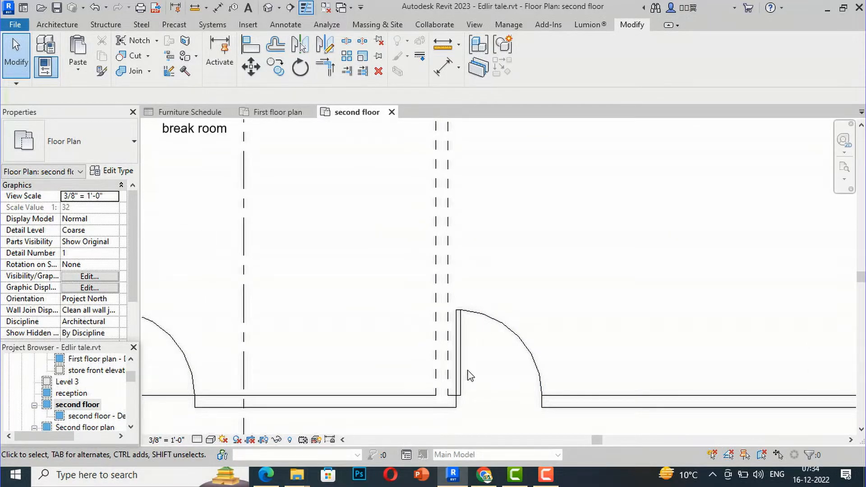
Step: Override the graphics of the horizontal wall below the break room by element in this view, setting the cut line pattern to Dash
left_click(420, 403)
right_click(421, 402)
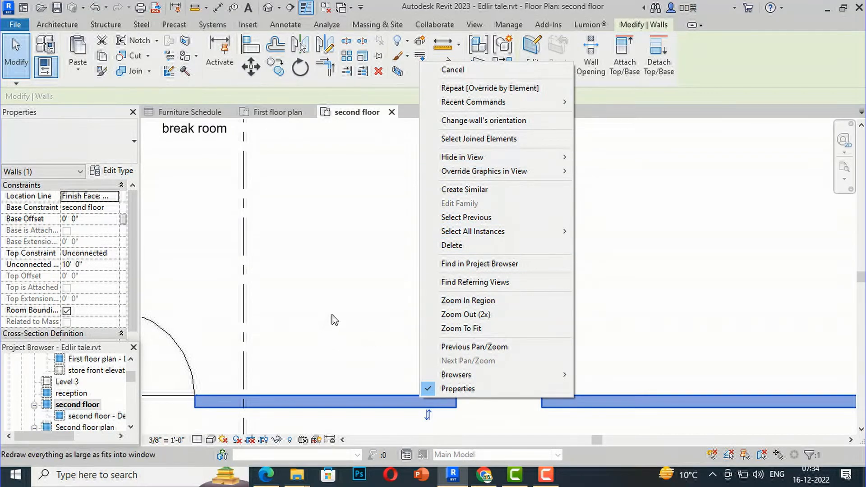
left_click(362, 305)
scroll(411, 336, "down", 5)
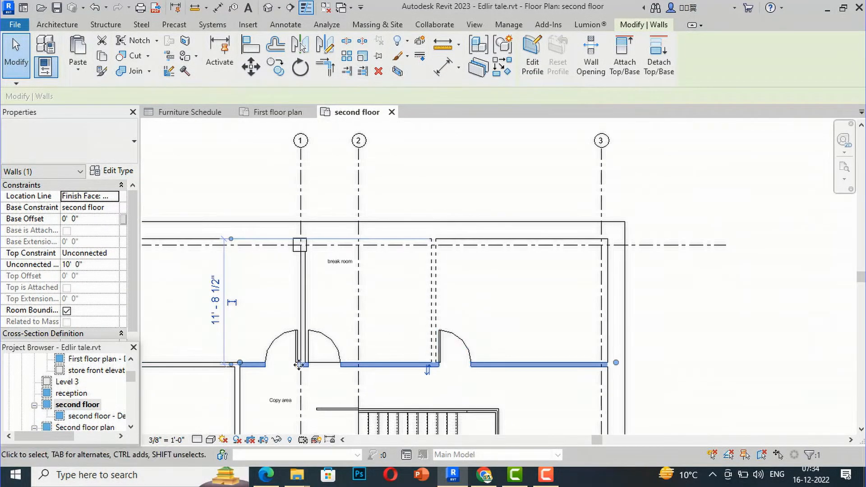
scroll(429, 382, "up", 5)
right_click(407, 363)
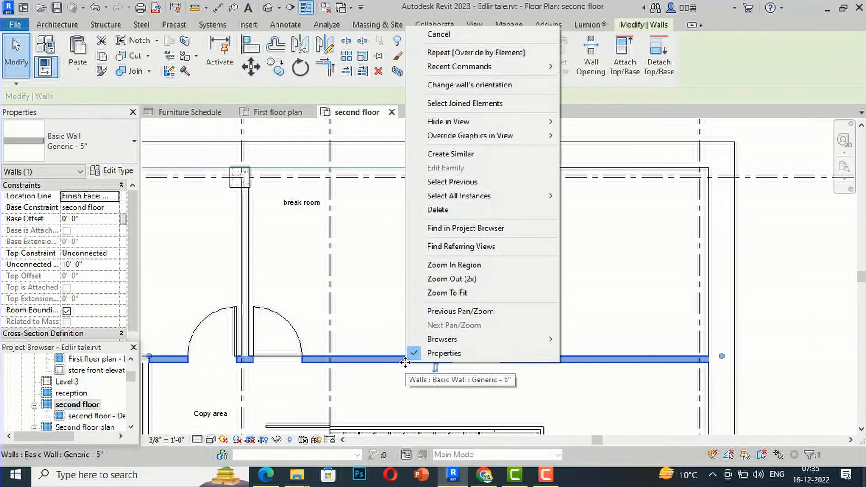
mouse_move(450, 137)
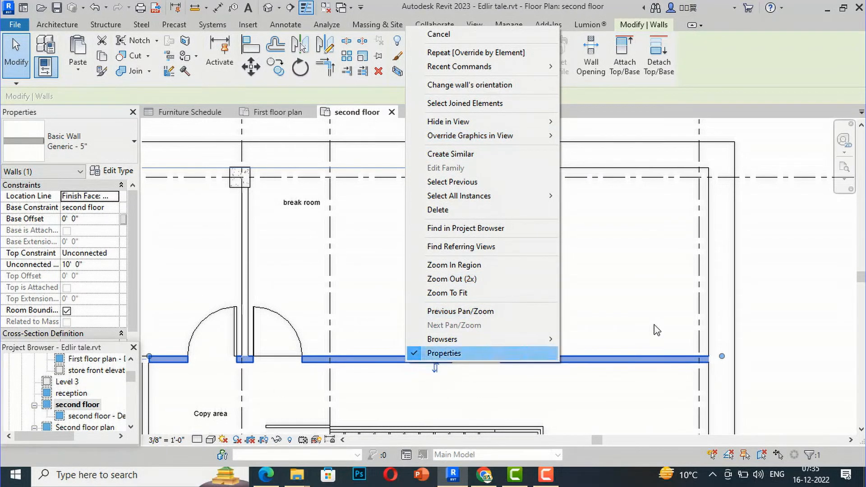
mouse_move(480, 137)
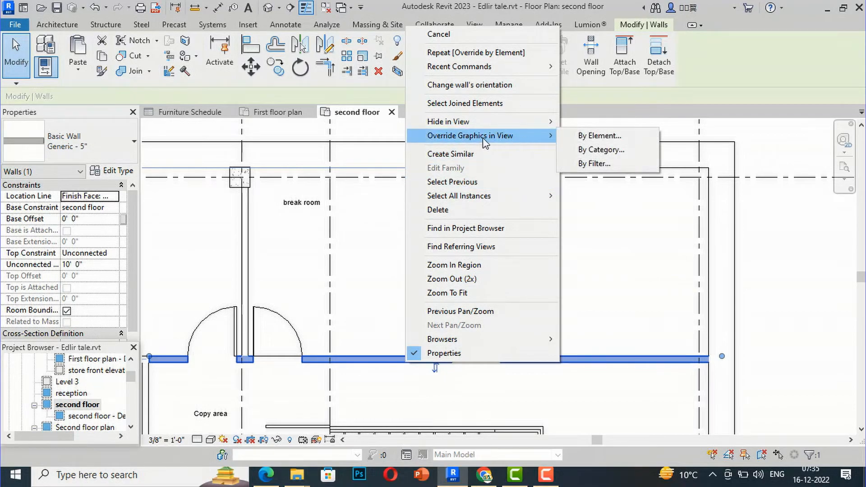
left_click(584, 137)
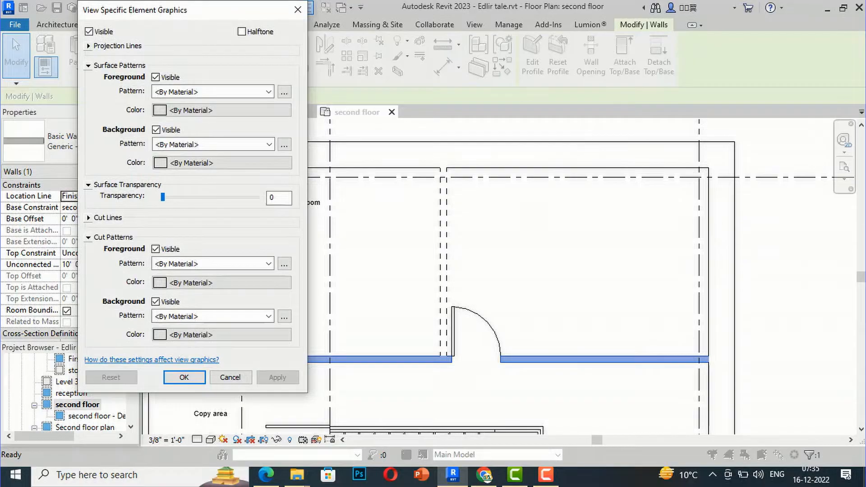
left_click(88, 217)
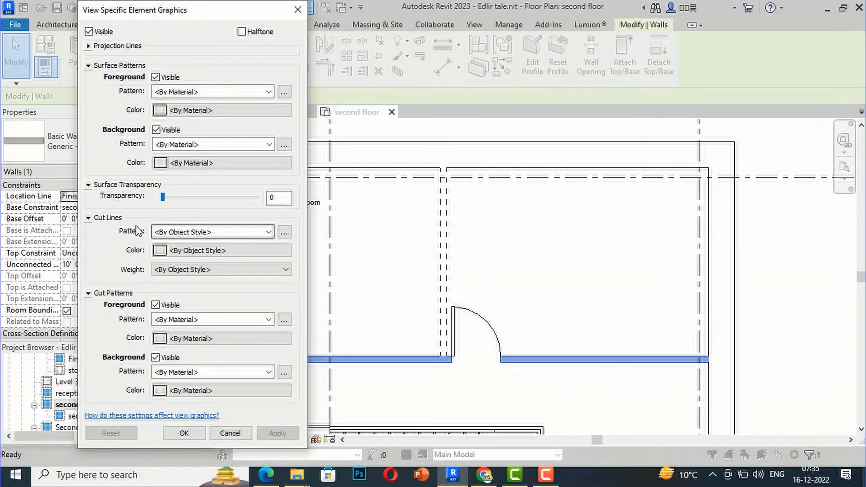
left_click(268, 233)
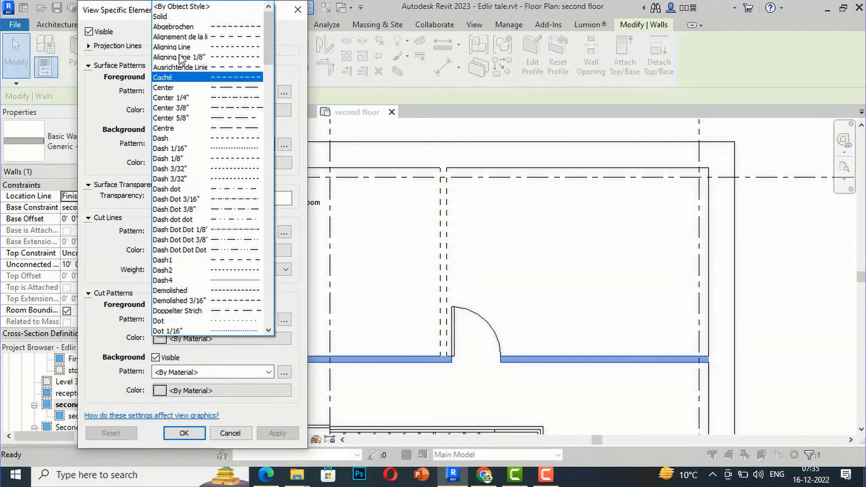
left_click(173, 139)
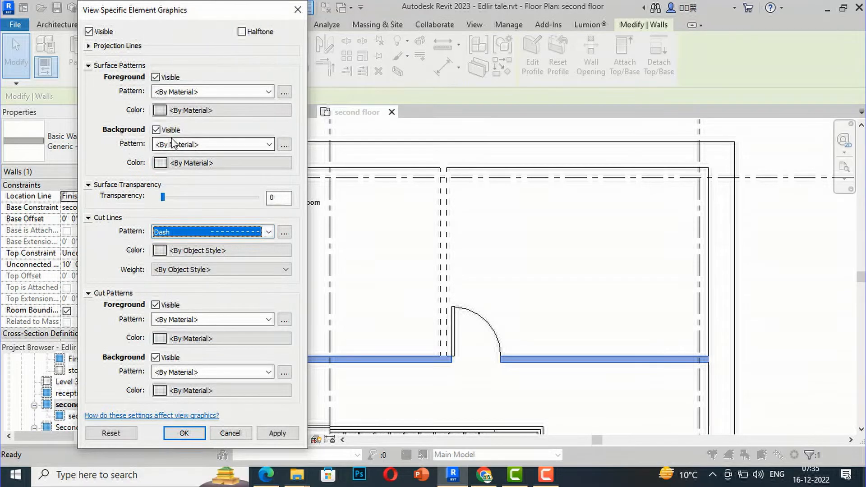
Step: Set the horizontal wall's cut line color override to Black and weight to 1, and apply the override
left_click(221, 251)
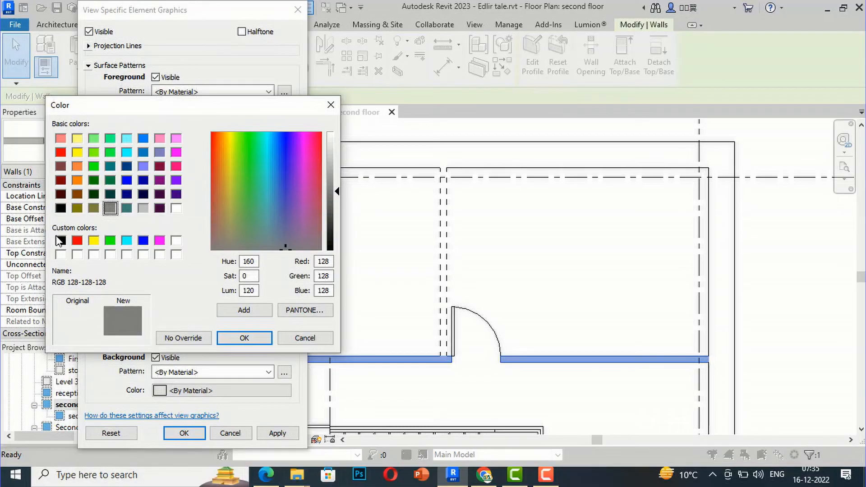
left_click(61, 241)
left_click(244, 339)
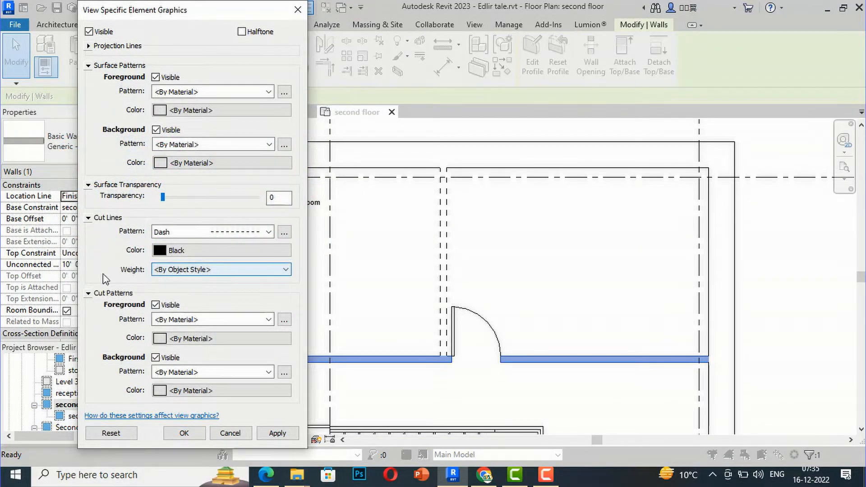
left_click(163, 270)
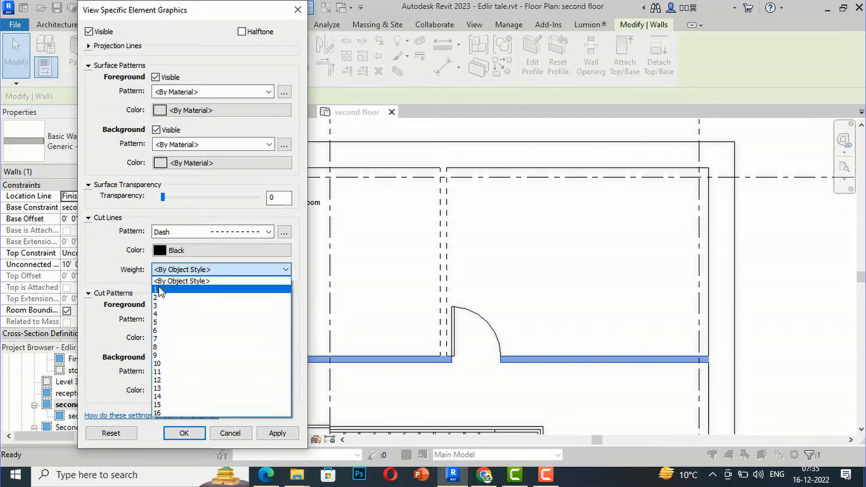
left_click(158, 290)
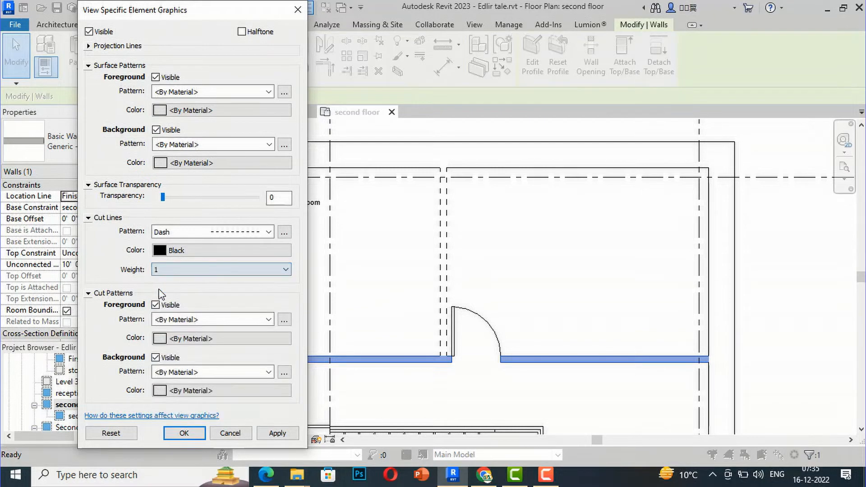
left_click(277, 433)
left_click(183, 434)
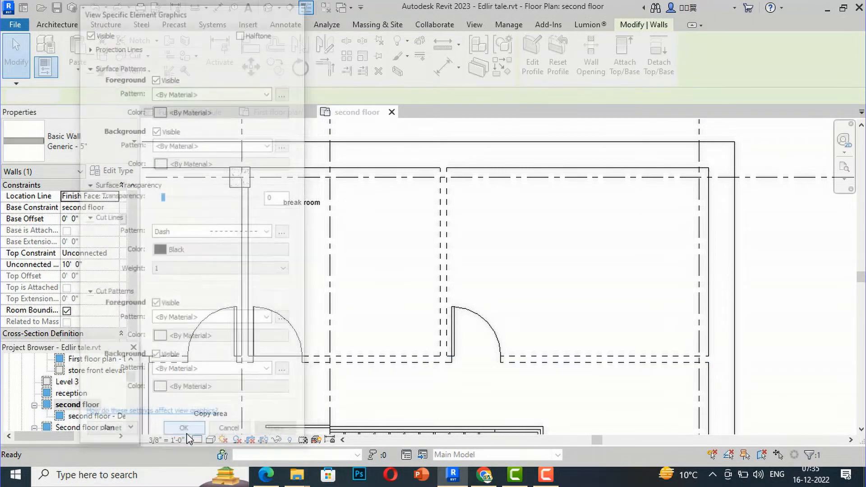
scroll(581, 304, "down", 2)
left_click(597, 276)
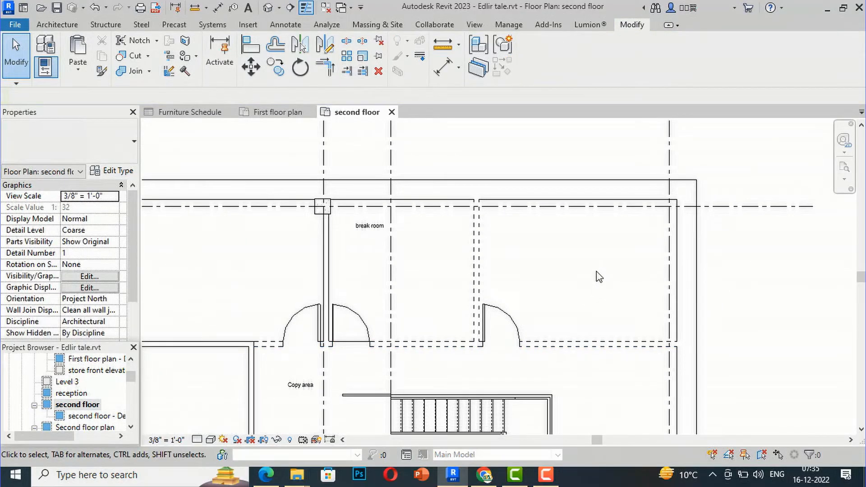
Step: Override the graphics of the door just outside the break room's right wall by element, setting its cut line pattern to Dash
scroll(584, 342, "up", 2)
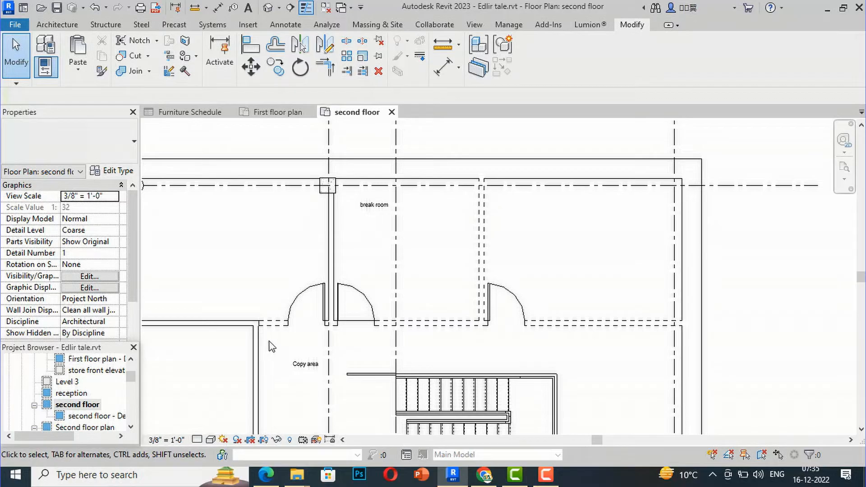
scroll(346, 347, "up", 1)
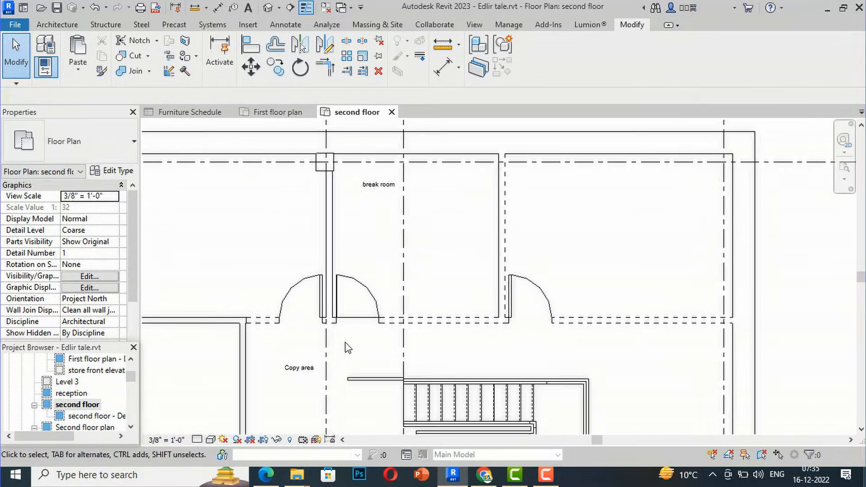
scroll(494, 347, "up", 1)
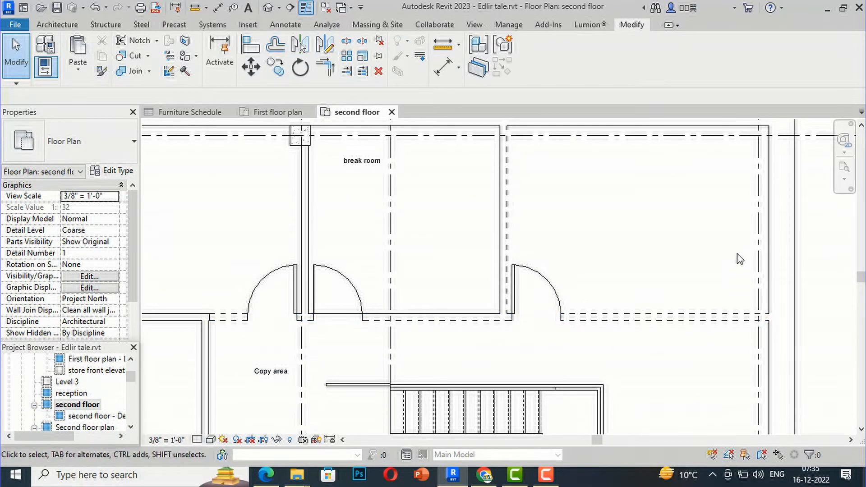
scroll(583, 227, "up", 4)
scroll(521, 309, "down", 4)
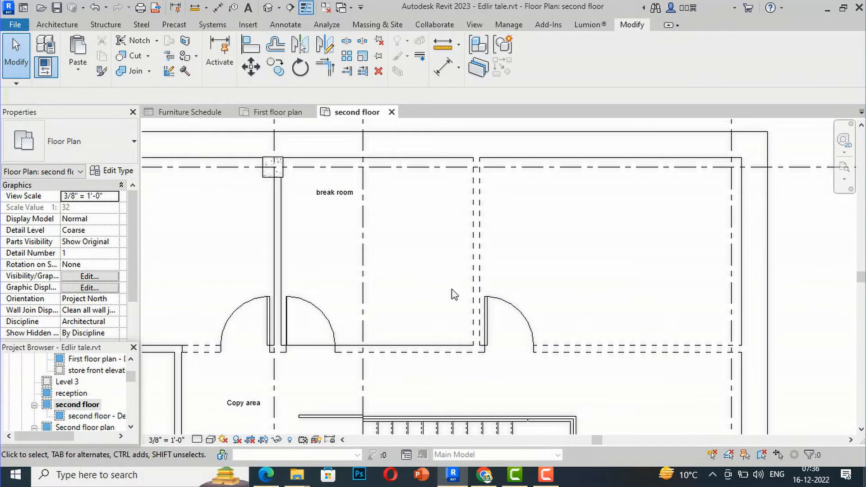
left_click(518, 314)
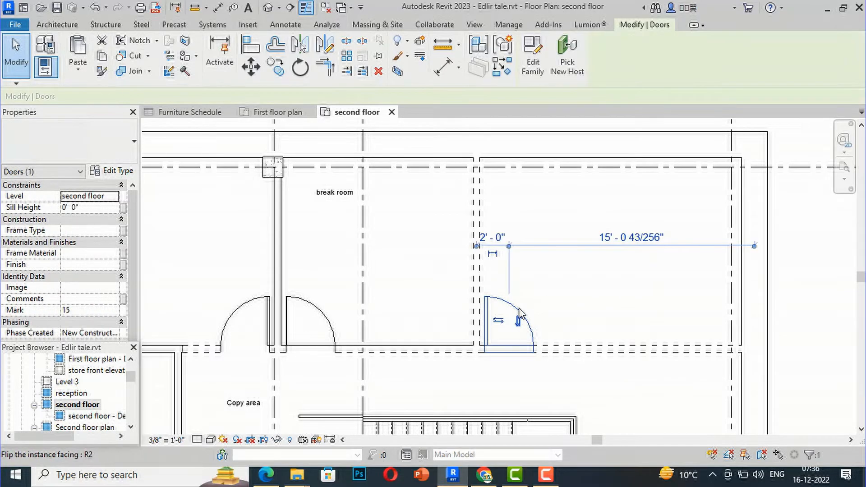
right_click(519, 309)
mouse_move(571, 227)
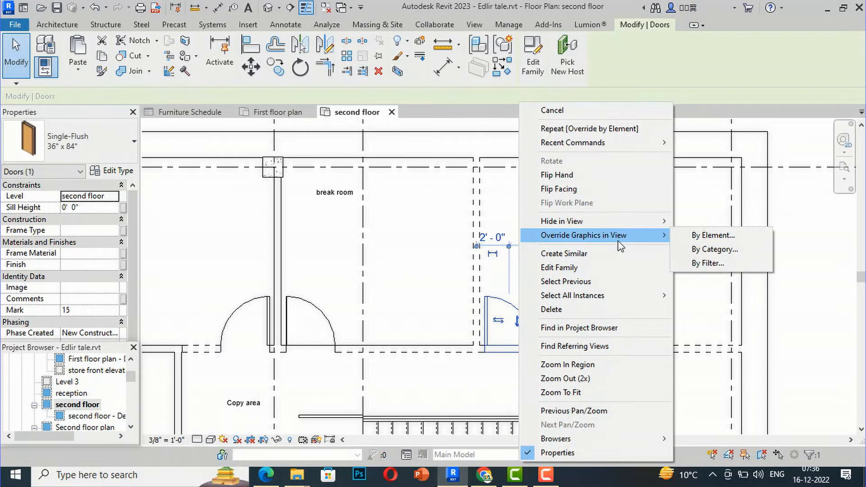
left_click(705, 239)
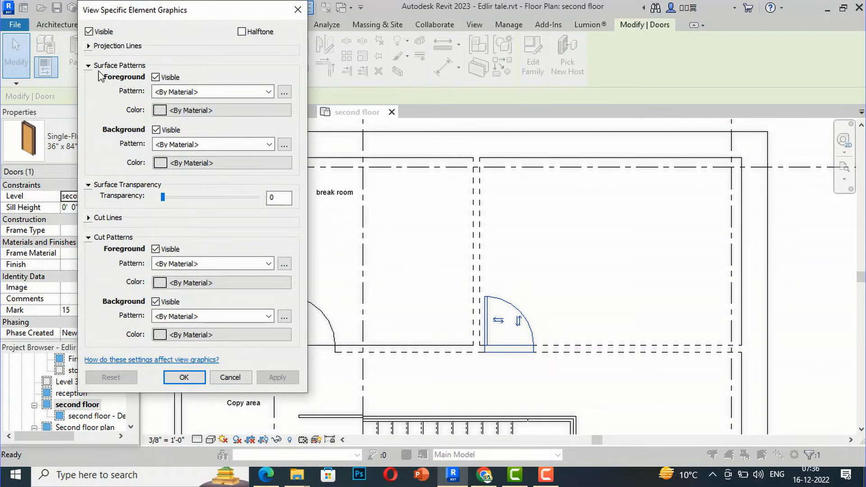
left_click(88, 218)
left_click(269, 232)
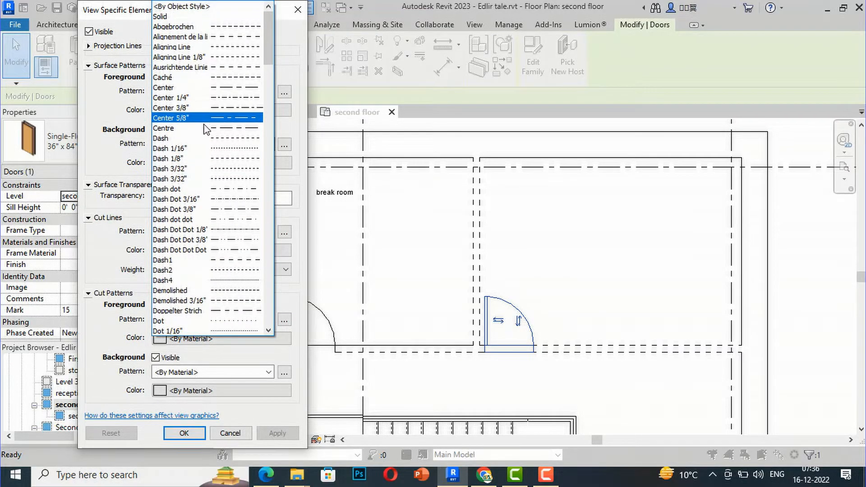
left_click(217, 138)
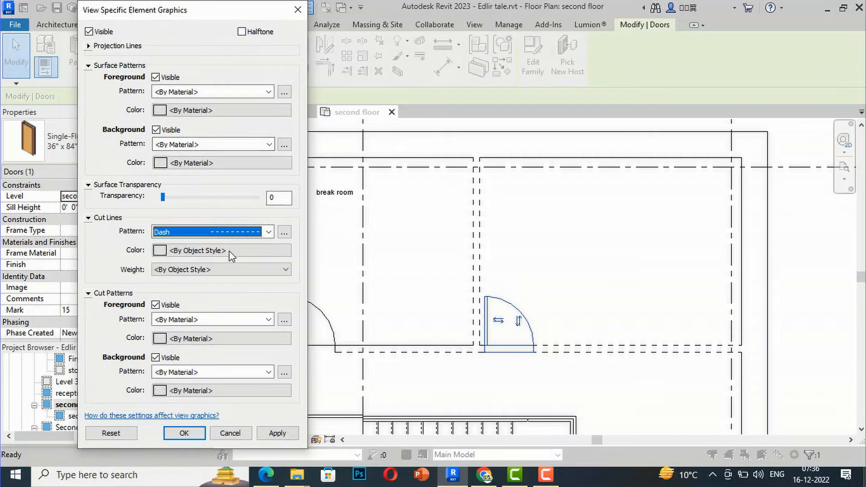
Step: Set the door's cut line color override to Black and weight to 1, and apply the override
left_click(230, 253)
left_click(60, 242)
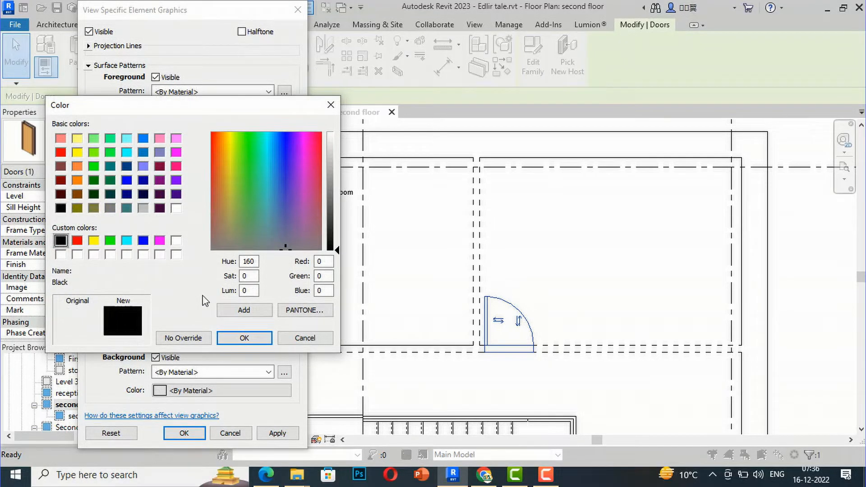
left_click(237, 339)
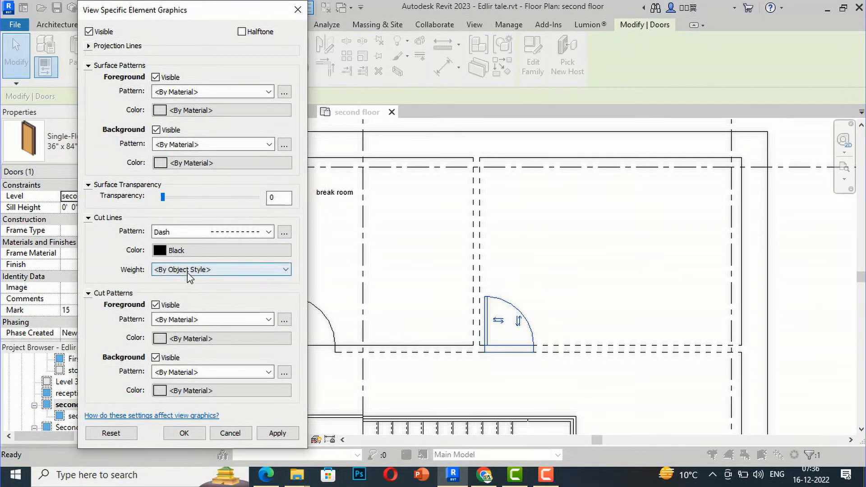
left_click(188, 272)
left_click(185, 286)
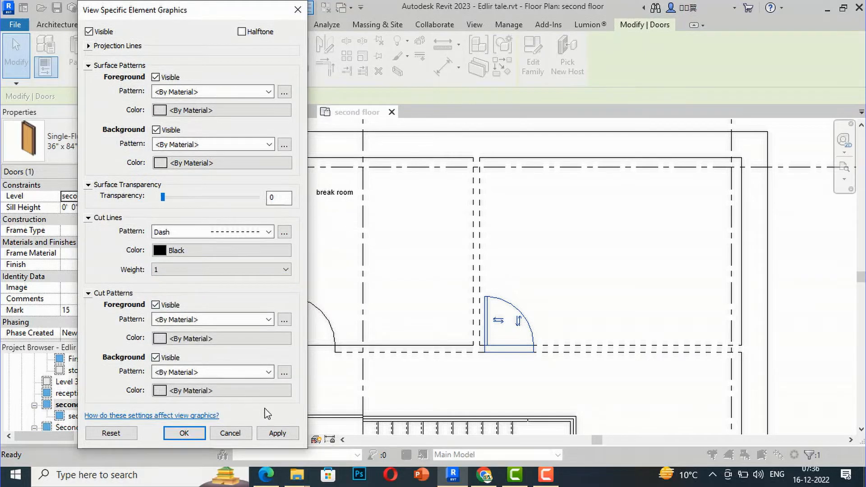
left_click(277, 433)
left_click(184, 433)
left_click(560, 384)
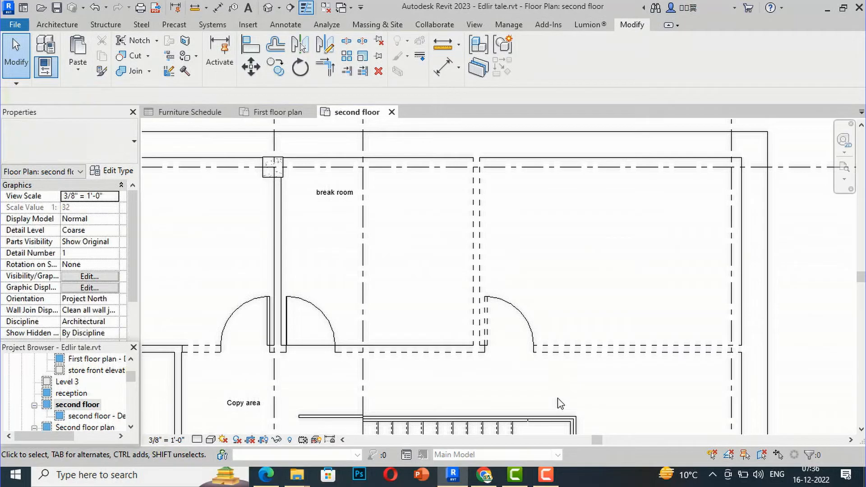
Step: Override the graphics of the door just outside the break room's right wall by element, setting its projection line pattern to Dash
scroll(513, 348, "up", 5)
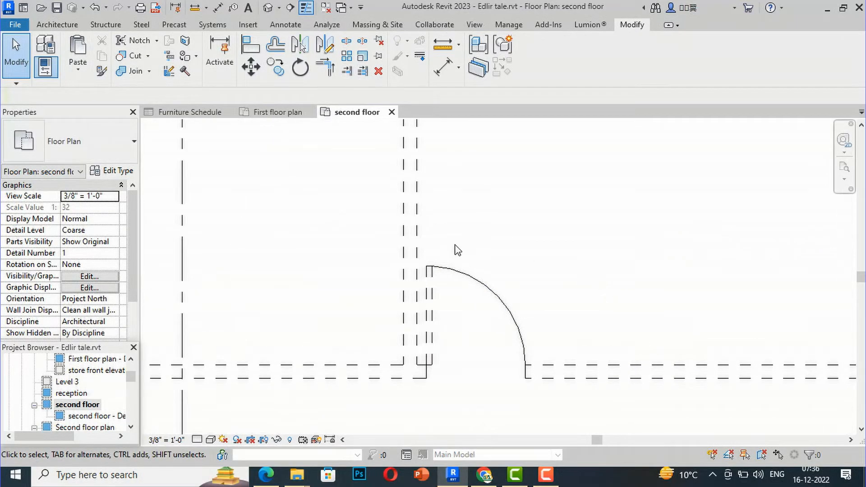
scroll(666, 260, "down", 2)
scroll(667, 261, "down", 1)
scroll(665, 258, "up", 1)
left_click(567, 293)
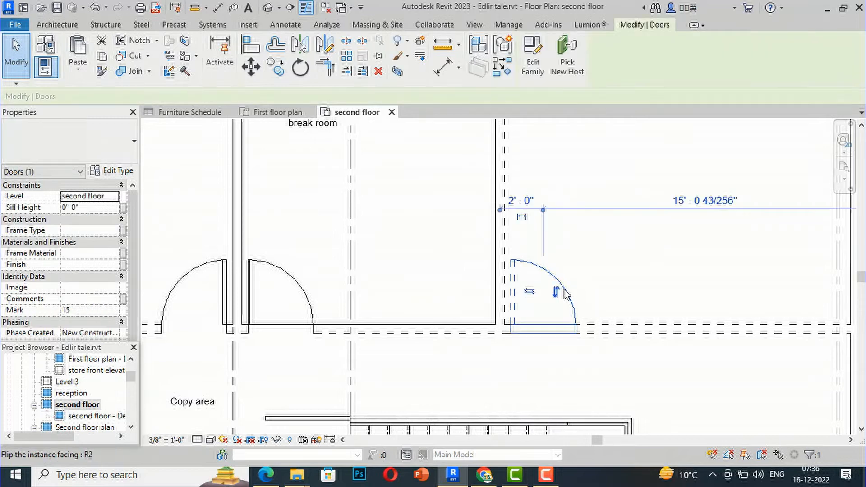
right_click(565, 293)
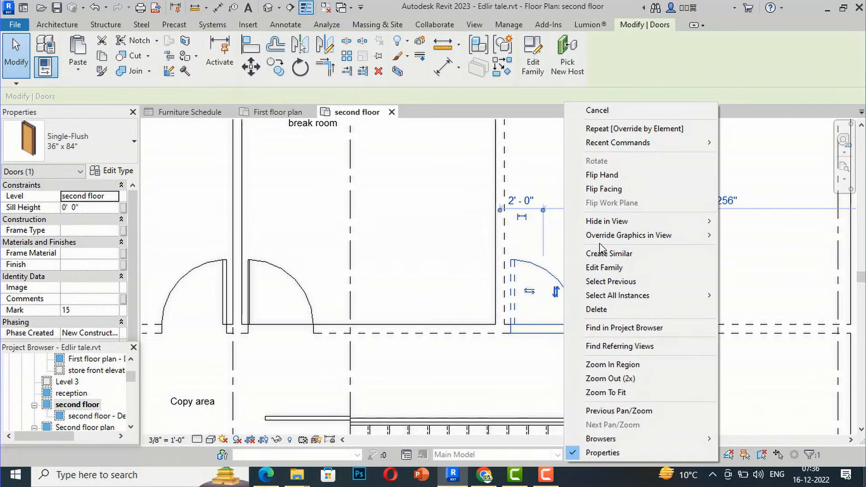
mouse_move(605, 239)
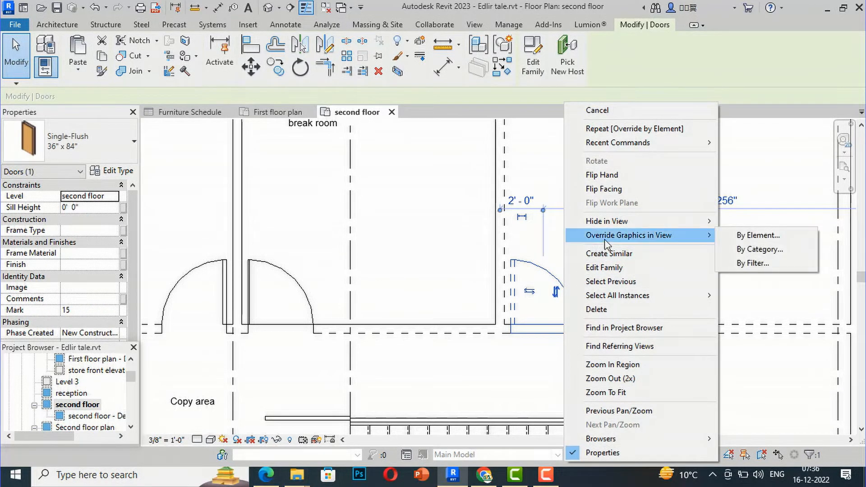
left_click(740, 242)
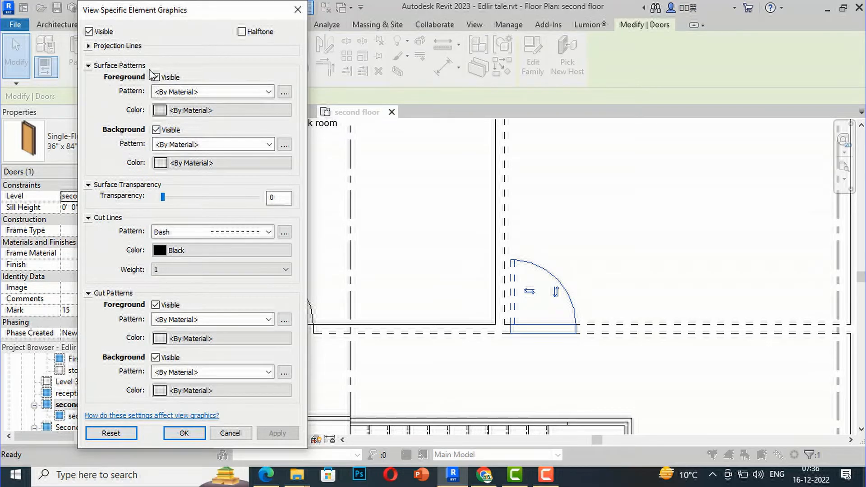
left_click(89, 46)
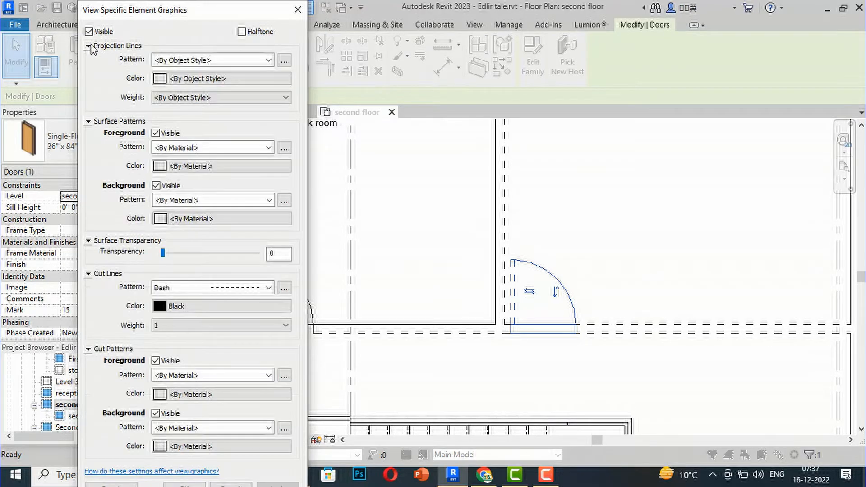
left_click(208, 60)
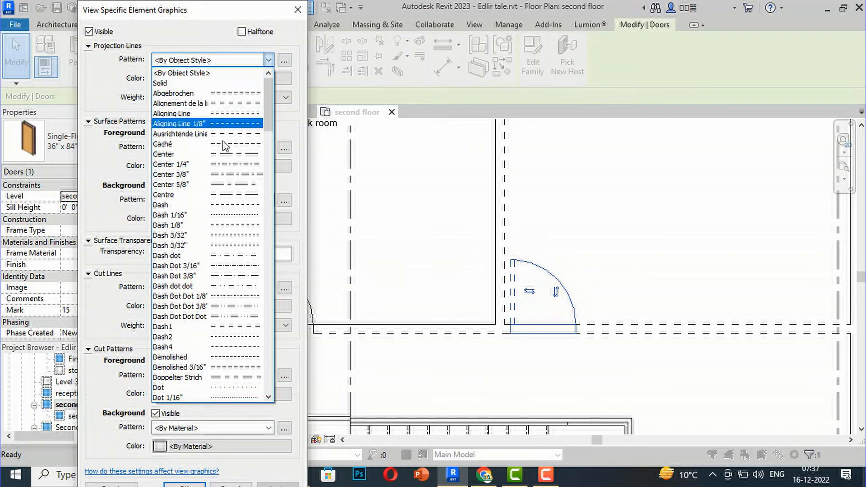
left_click(228, 206)
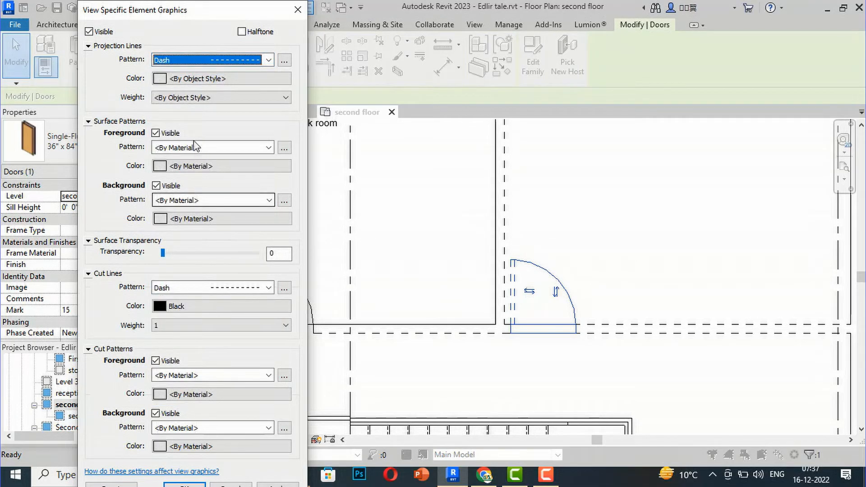
Step: Set that door's projection line color override to Black and weight to 1, apply the override and deselect the door
left_click(195, 81)
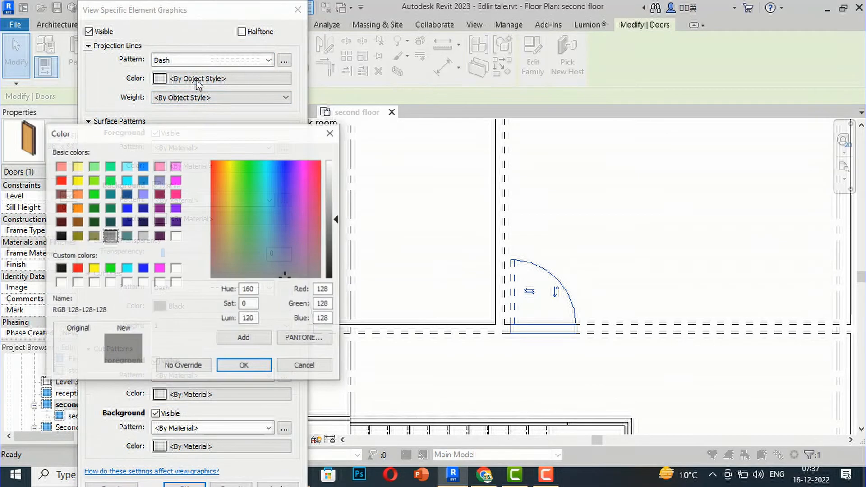
left_click(61, 270)
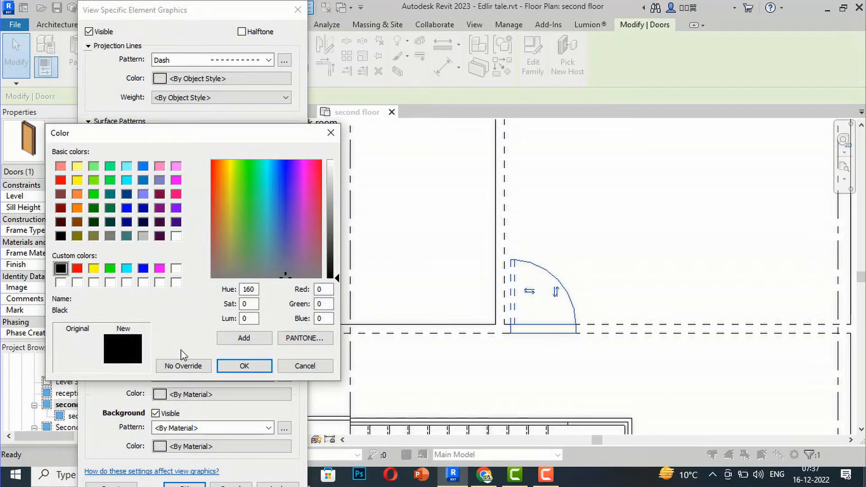
left_click(244, 365)
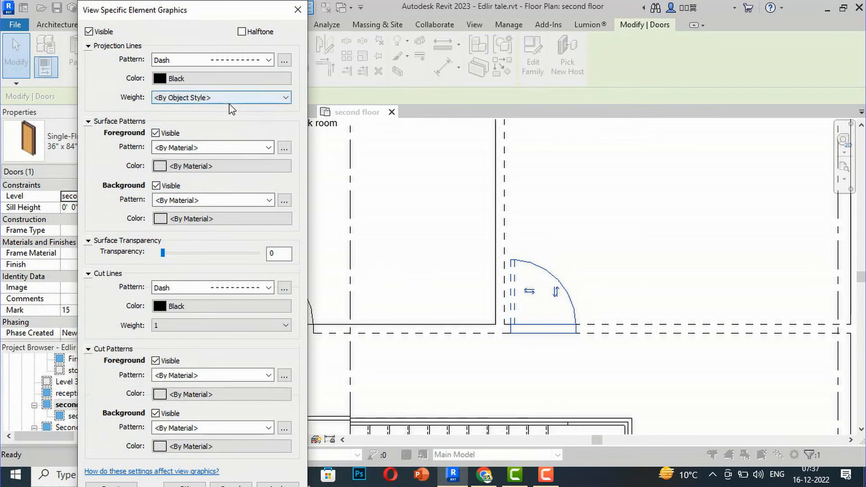
left_click(230, 98)
left_click(217, 122)
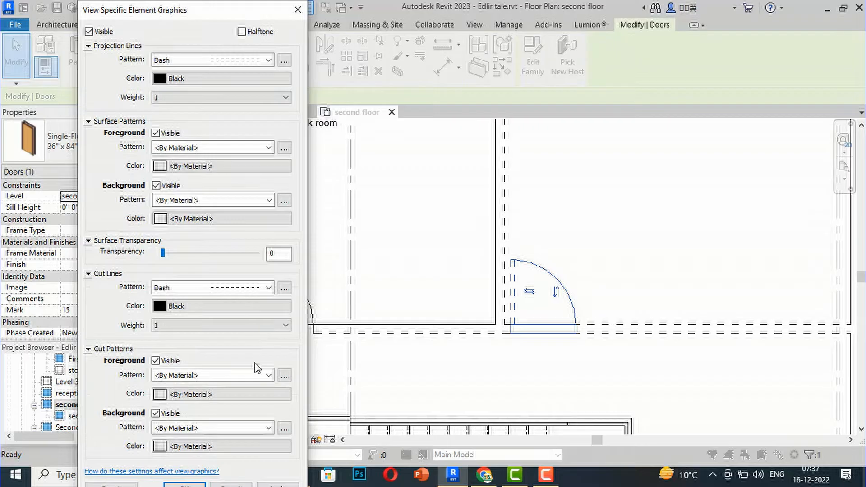
left_click(89, 47)
left_click(284, 434)
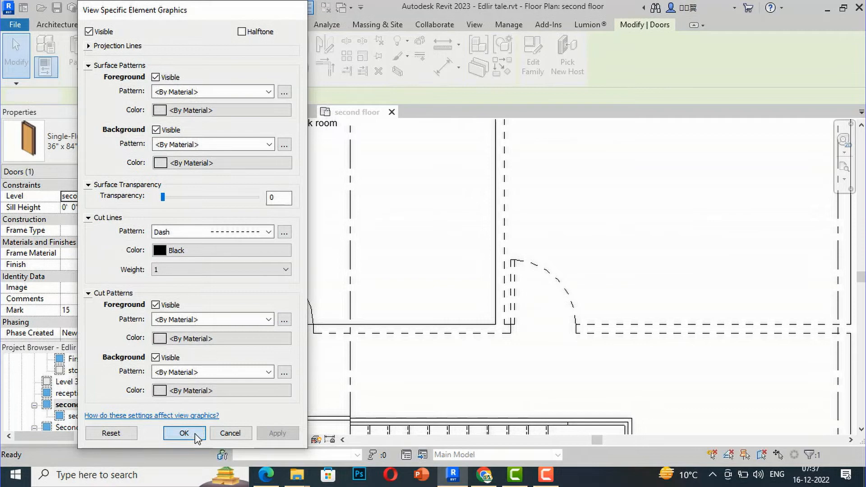
left_click(196, 435)
scroll(592, 310, "up", 3)
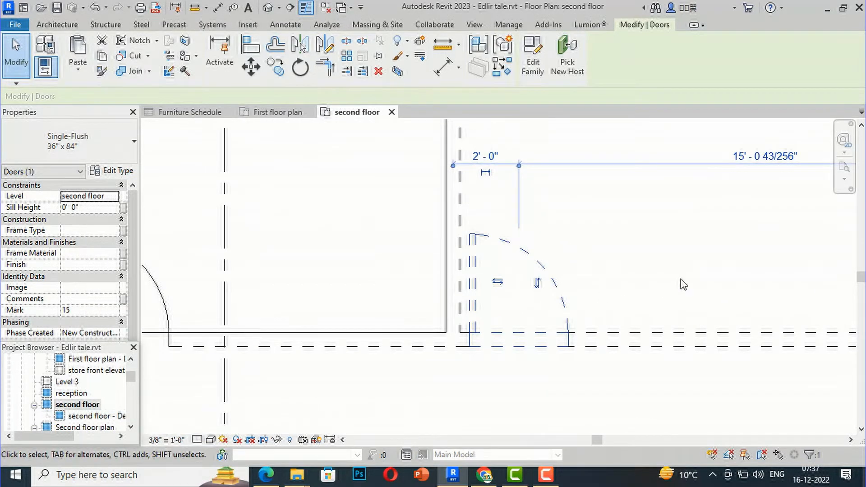
scroll(677, 278, "down", 4)
left_click(596, 351)
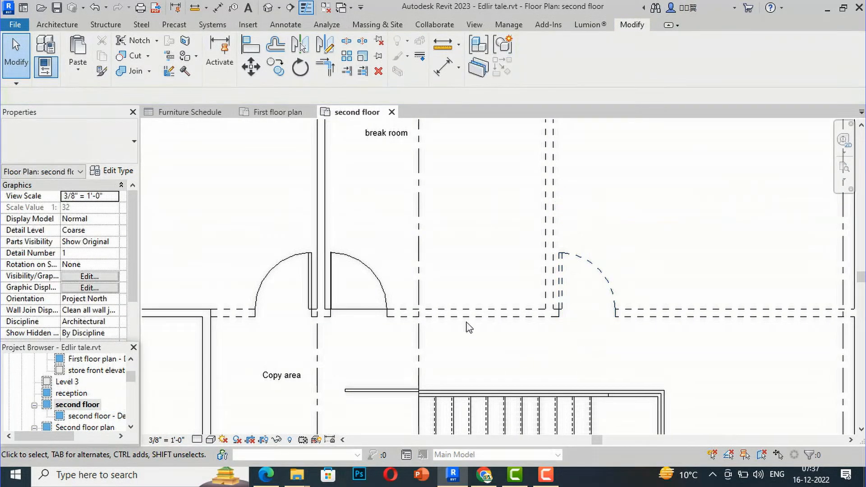
Step: Override the graphics of the door inside the break room by element in this view, setting its projection line pattern to Dash
scroll(465, 325, "down", 2)
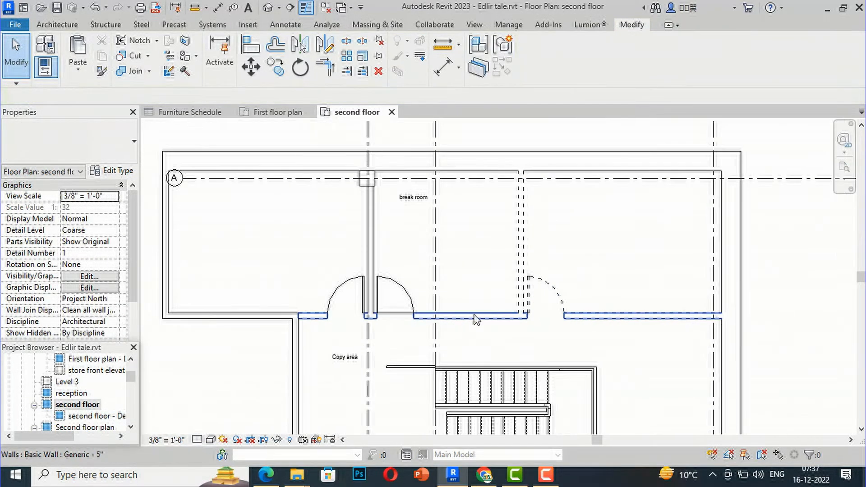
left_click(401, 291)
right_click(402, 292)
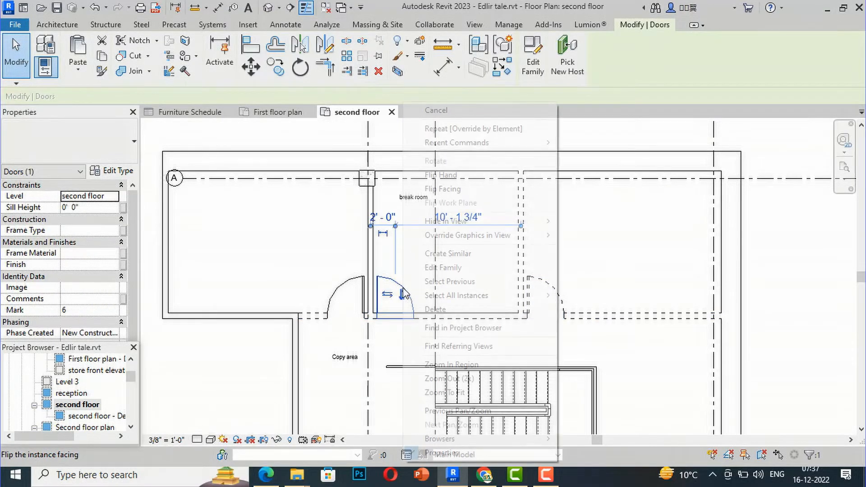
mouse_move(491, 238)
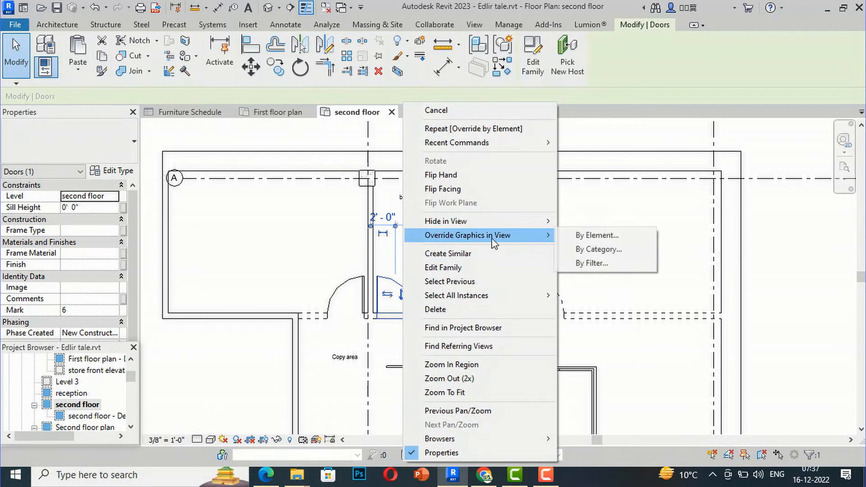
left_click(591, 236)
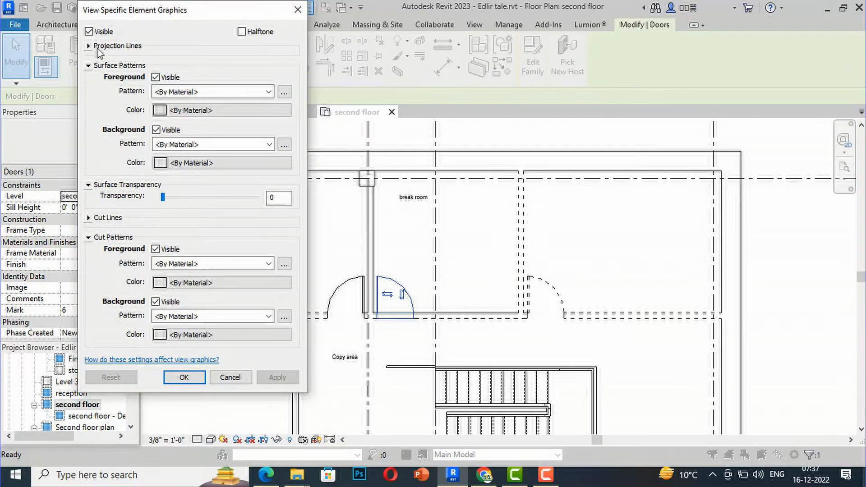
left_click(89, 46)
left_click(215, 60)
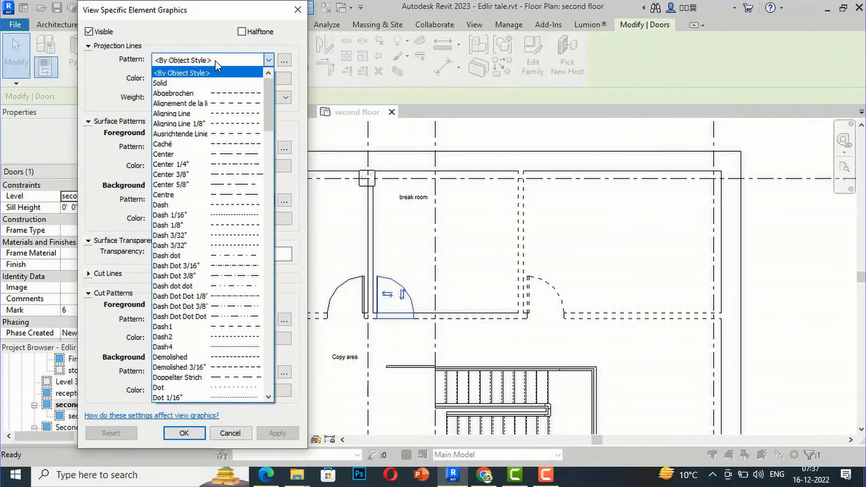
left_click(234, 205)
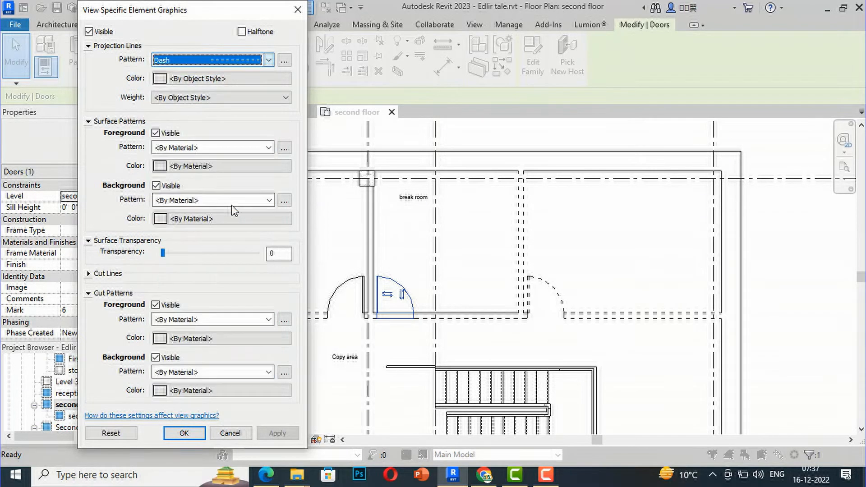
Step: Set the break room door's projection line color override to Black and weight to 1, and apply the override
left_click(220, 79)
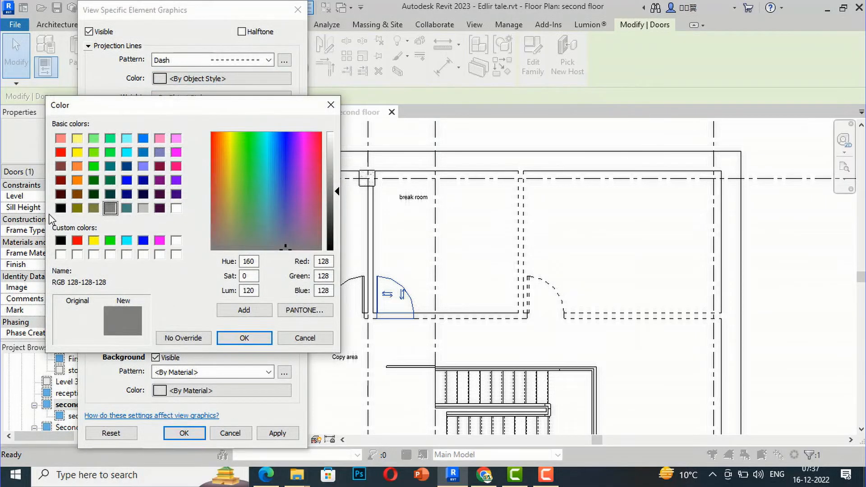
left_click(61, 240)
left_click(244, 338)
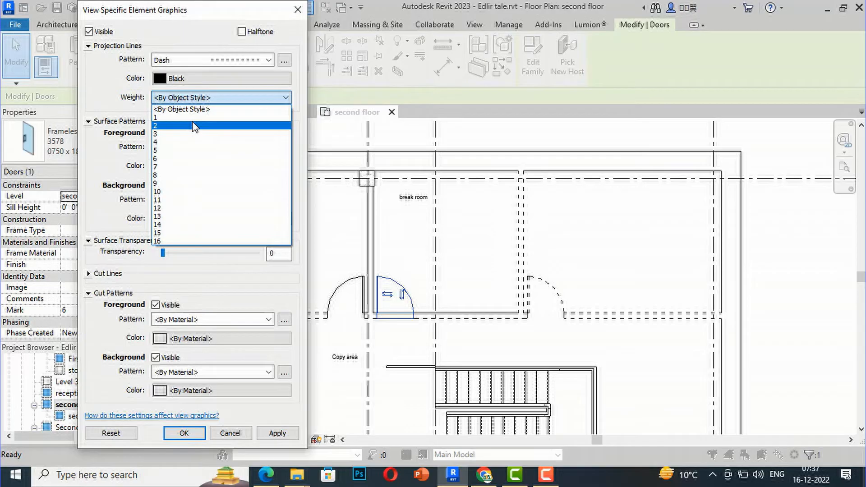
left_click(199, 118)
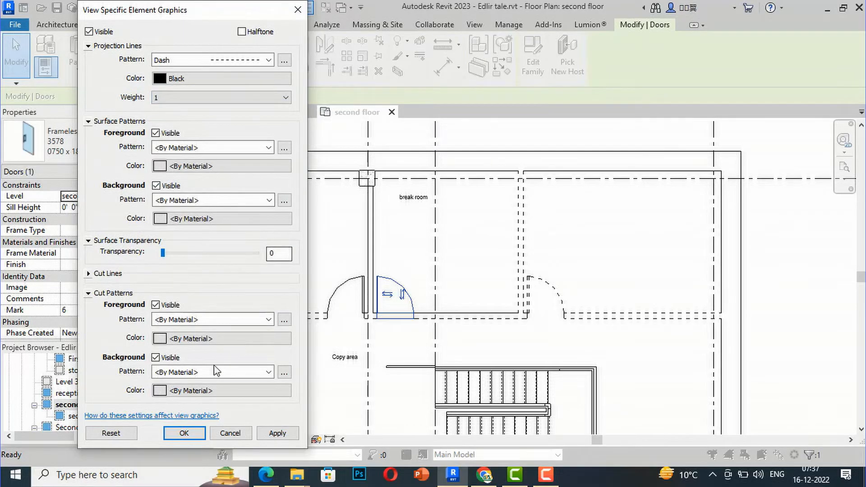
left_click(277, 433)
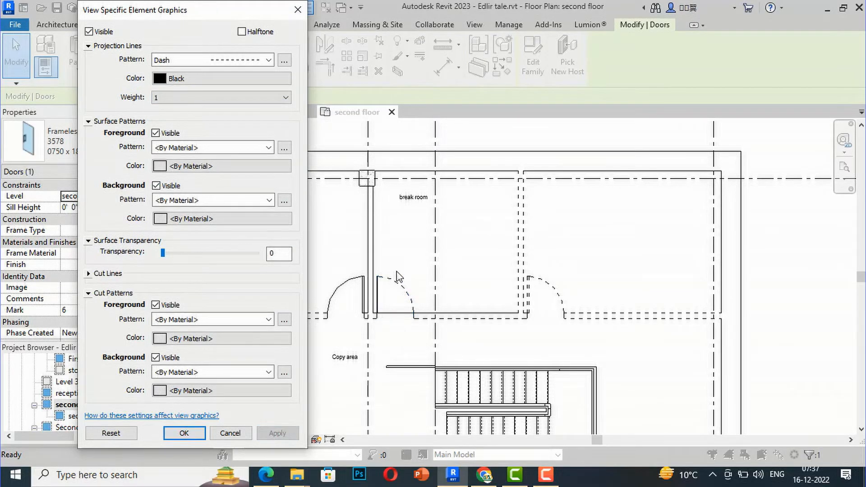
left_click(183, 433)
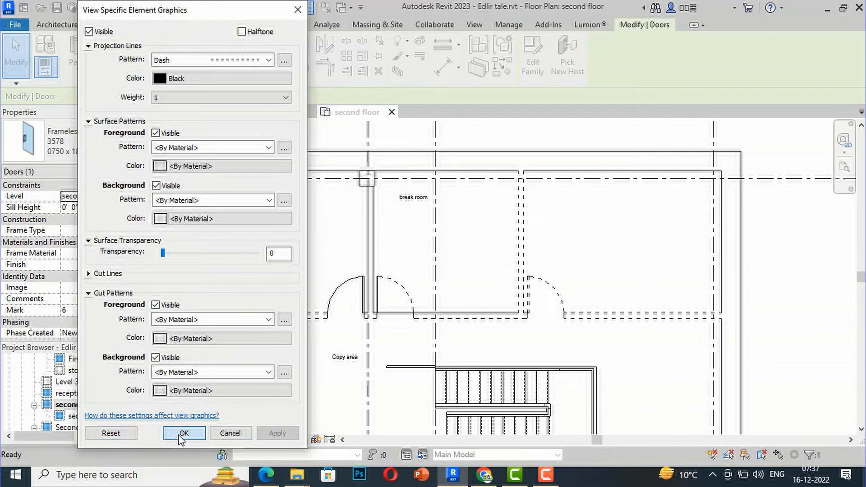
scroll(395, 322, "up", 4)
left_click(369, 347)
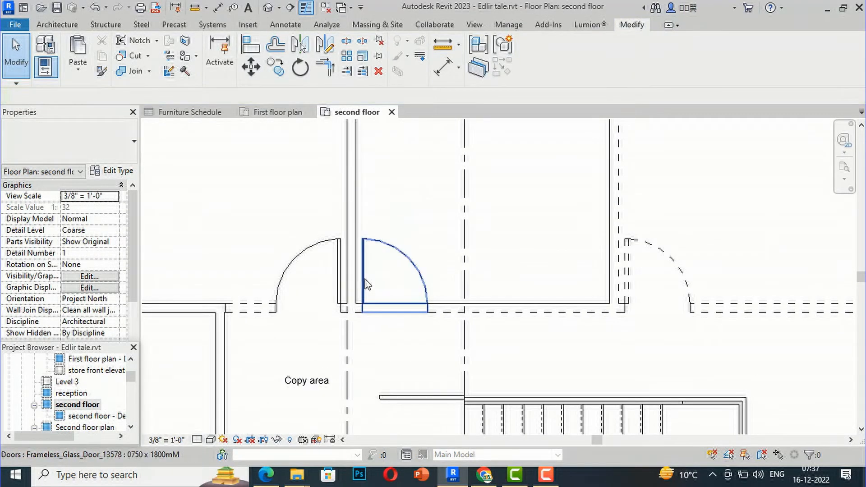
Step: Edit the break room door's by-element graphics override again, setting its cut line pattern to Dash
left_click(367, 285)
right_click(366, 284)
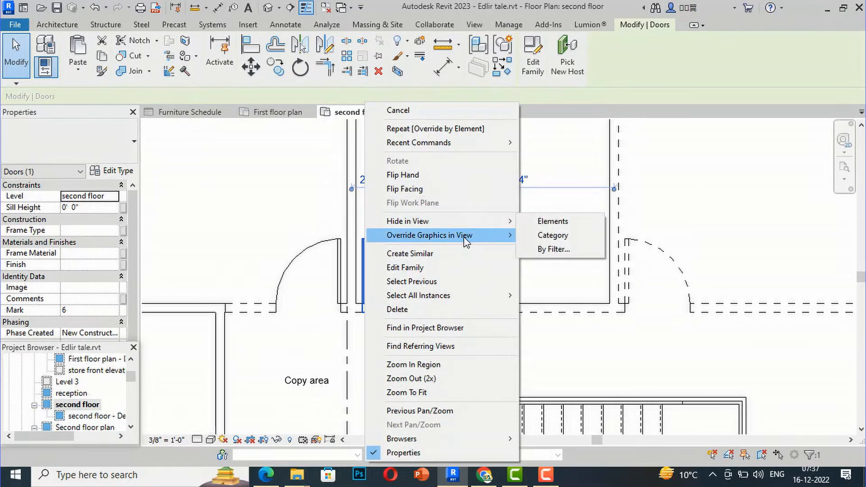
mouse_move(464, 237)
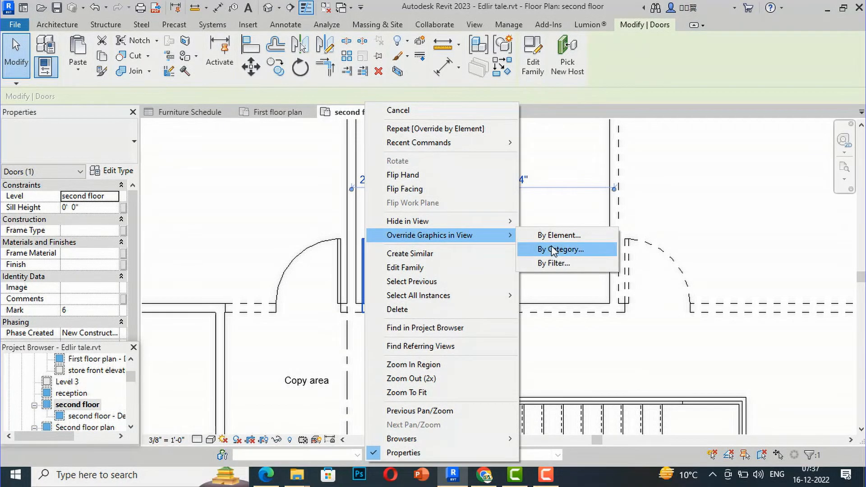
left_click(551, 235)
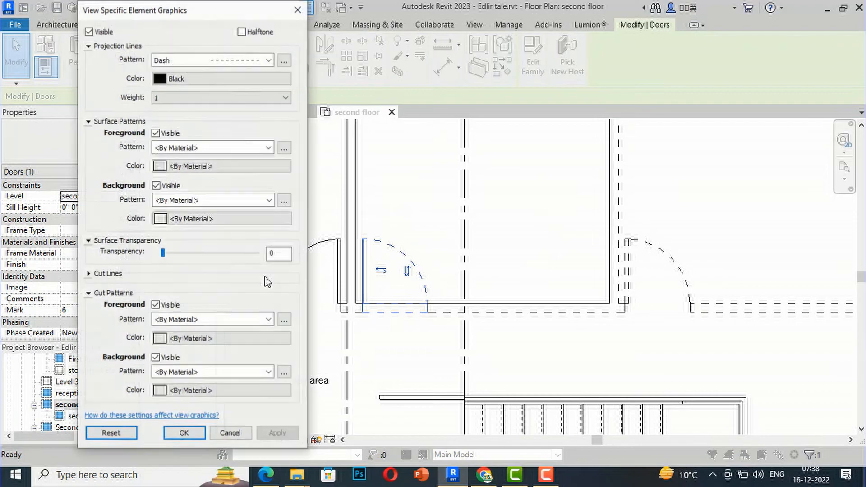
left_click(88, 274)
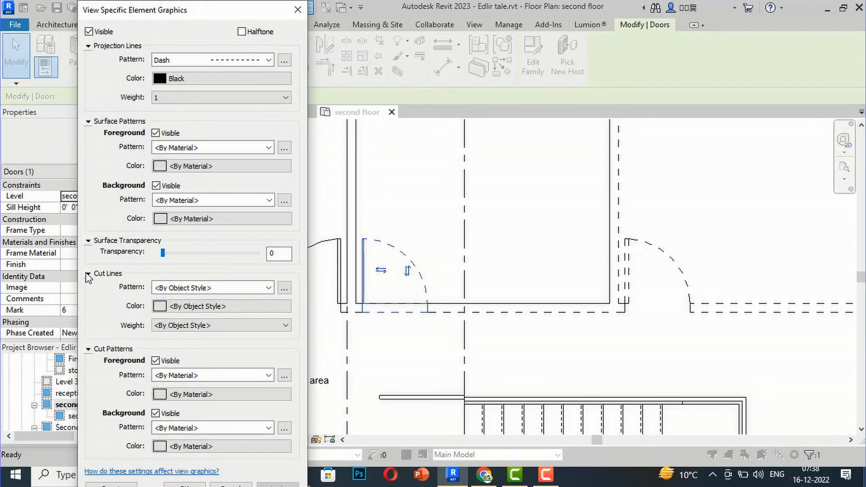
left_click(213, 289)
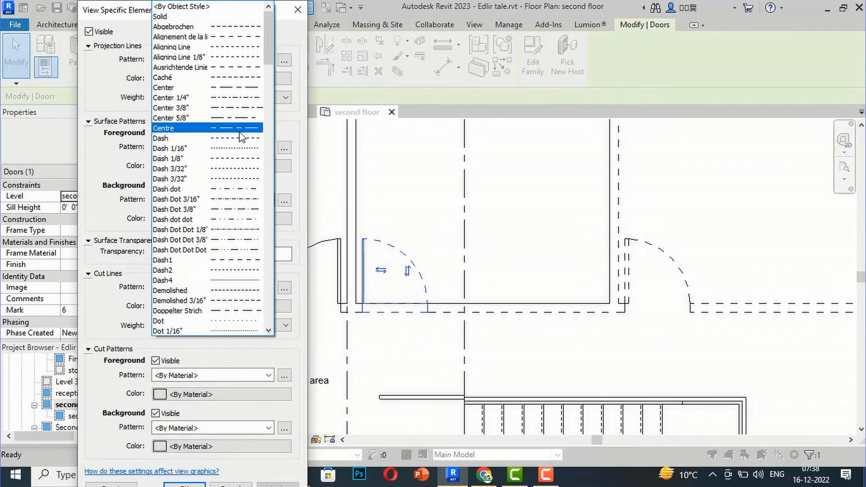
left_click(236, 138)
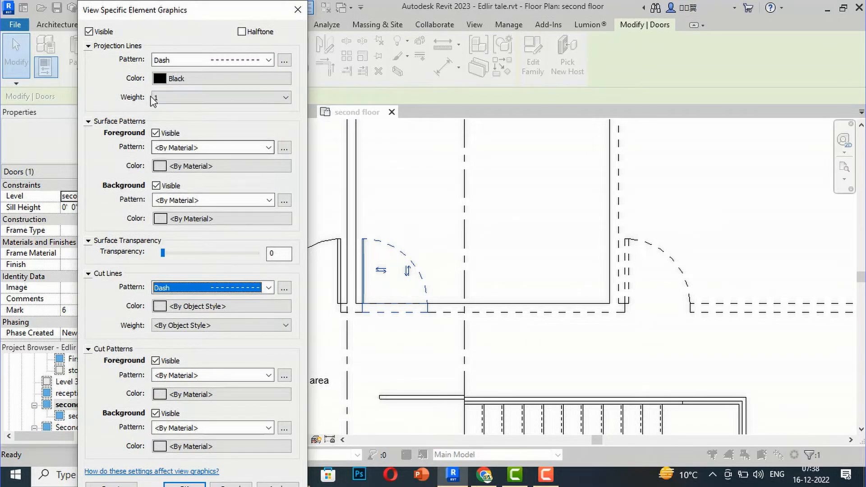
Step: Set the break room door's projection line pattern override to <By Object Style>
left_click(220, 60)
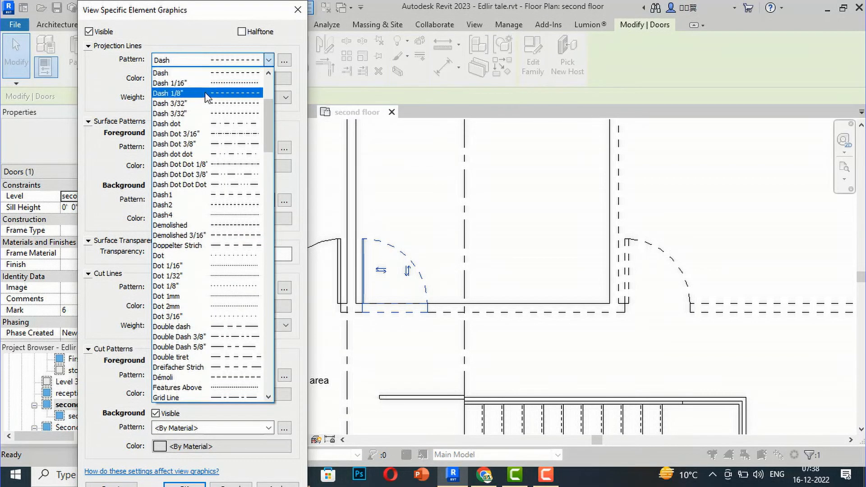
scroll(205, 84, "up", 5)
scroll(205, 85, "up", 1)
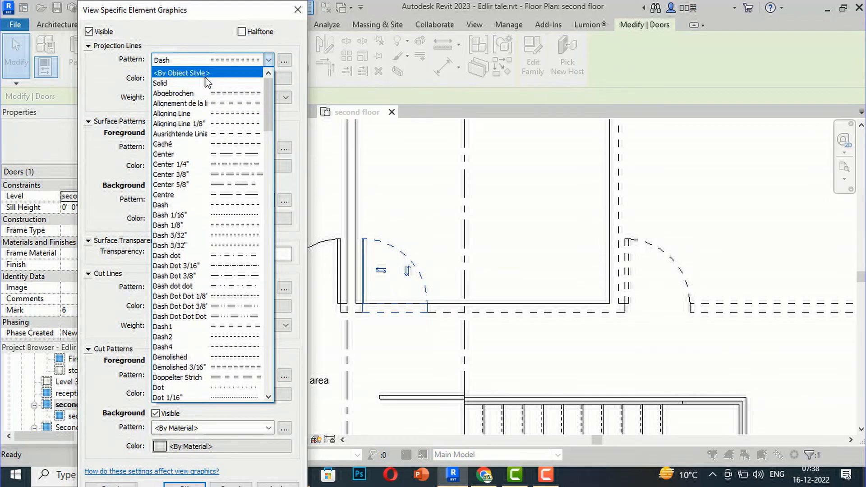
left_click(205, 72)
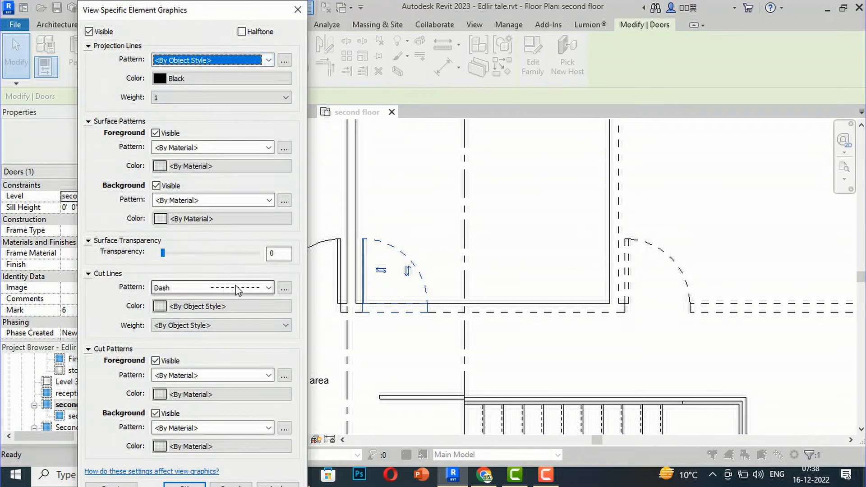
Step: Set the break room door's cut line color override to Black and weight to 1, apply the override and deselect the door
left_click(190, 307)
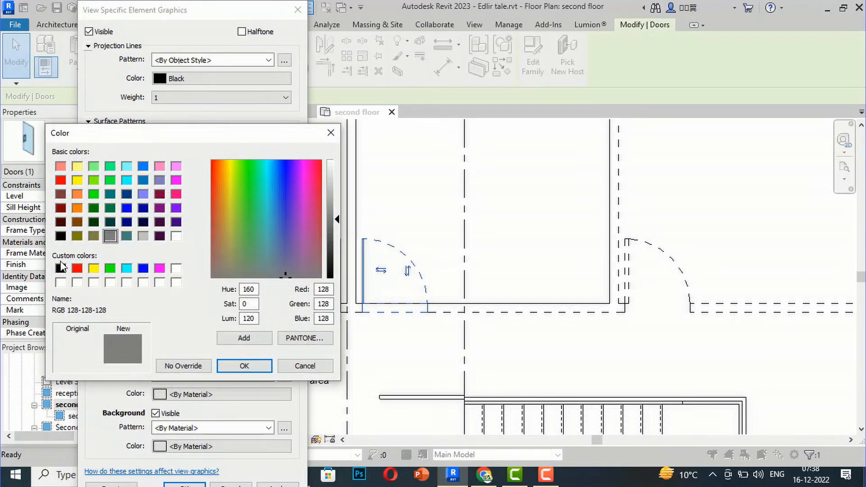
left_click(61, 268)
left_click(237, 366)
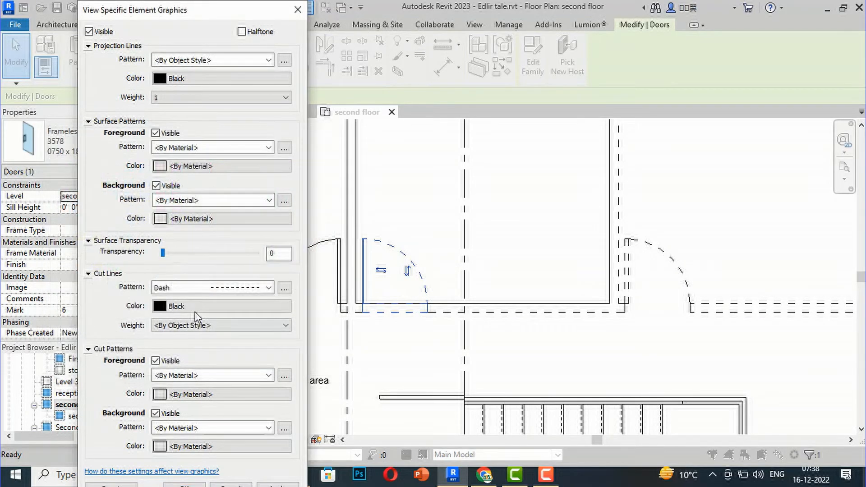
left_click(194, 326)
scroll(196, 334, "up", 2)
left_click(189, 342)
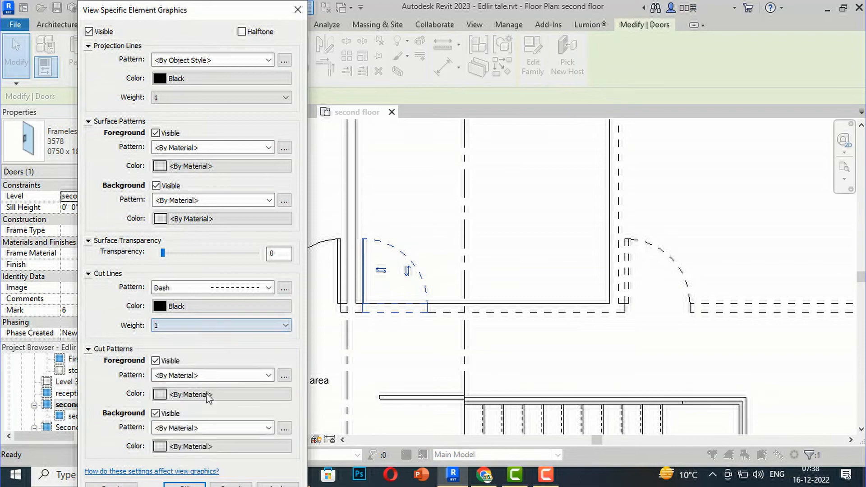
left_click(184, 484)
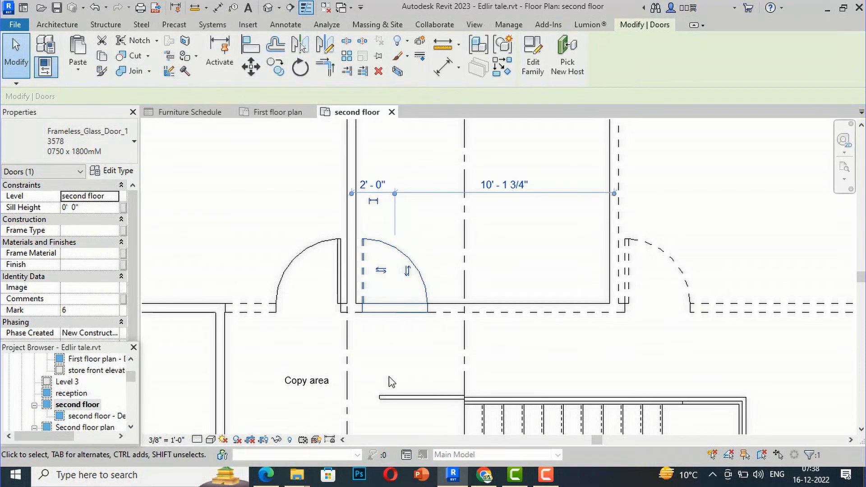
left_click(404, 343)
Step: Edit the break room door's by-element override again, setting its projection line pattern to Dash, and apply it
scroll(462, 256, "up", 1)
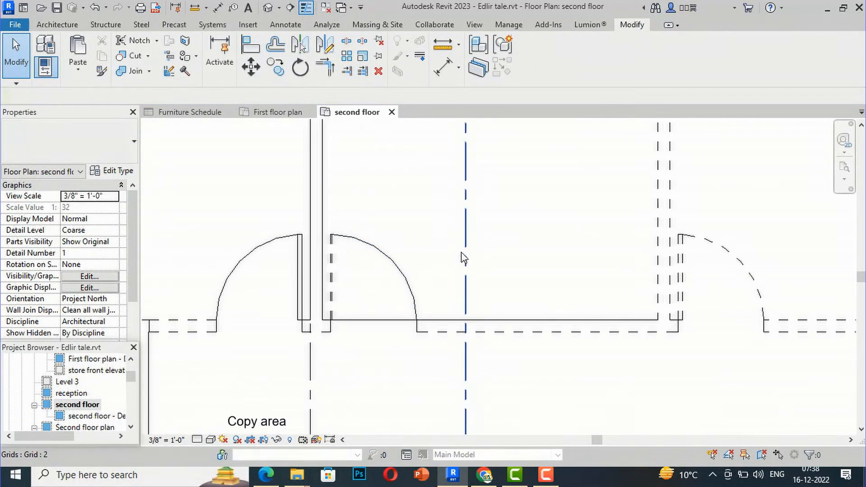
left_click(403, 286)
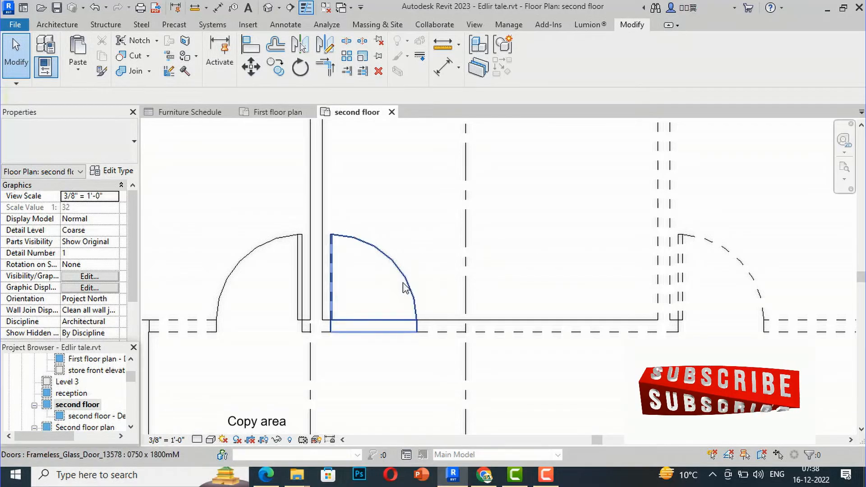
right_click(403, 286)
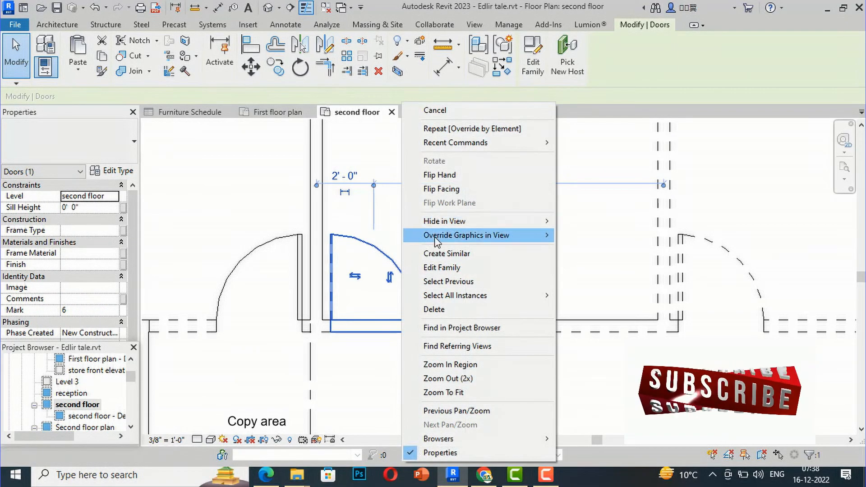
mouse_move(537, 236)
left_click(578, 236)
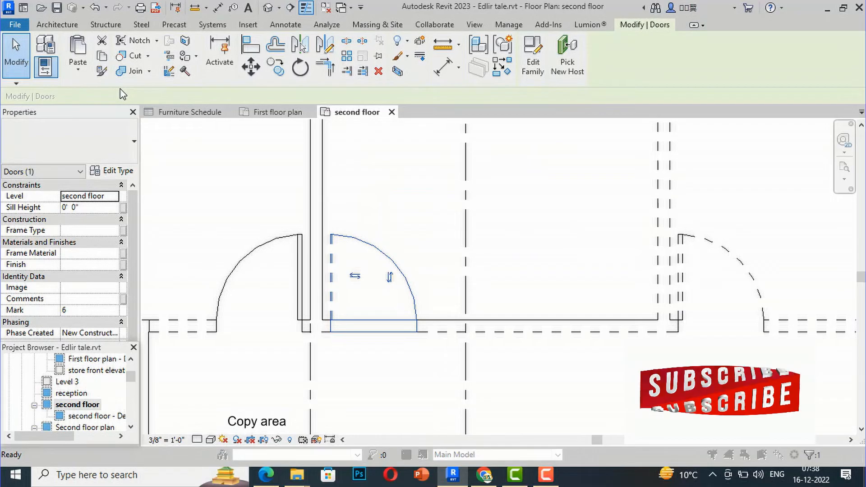
left_click(203, 62)
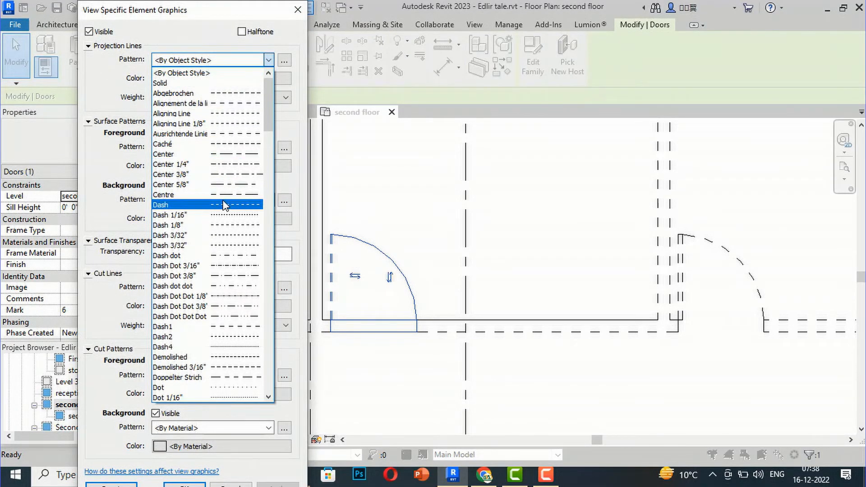
left_click(223, 205)
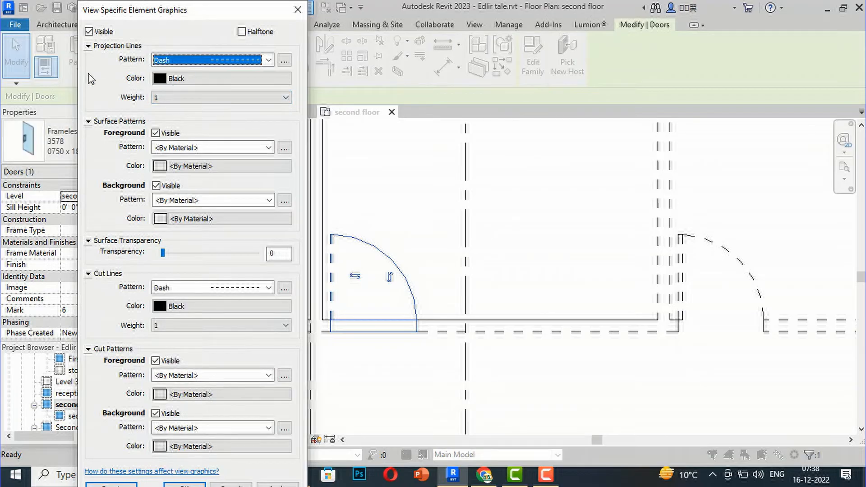
left_click(88, 46)
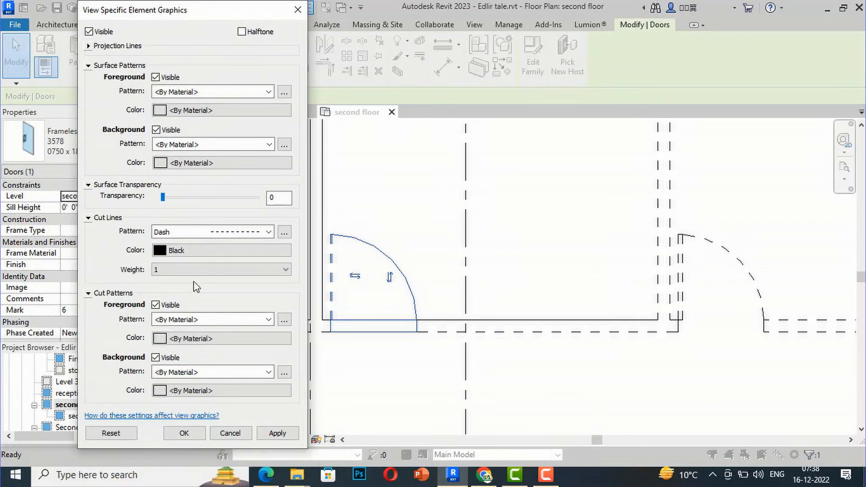
left_click(272, 434)
left_click(183, 434)
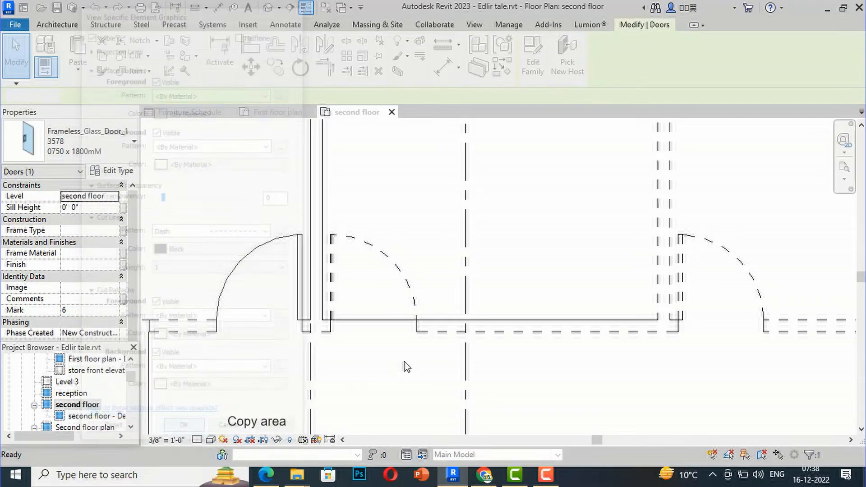
scroll(431, 301, "down", 3)
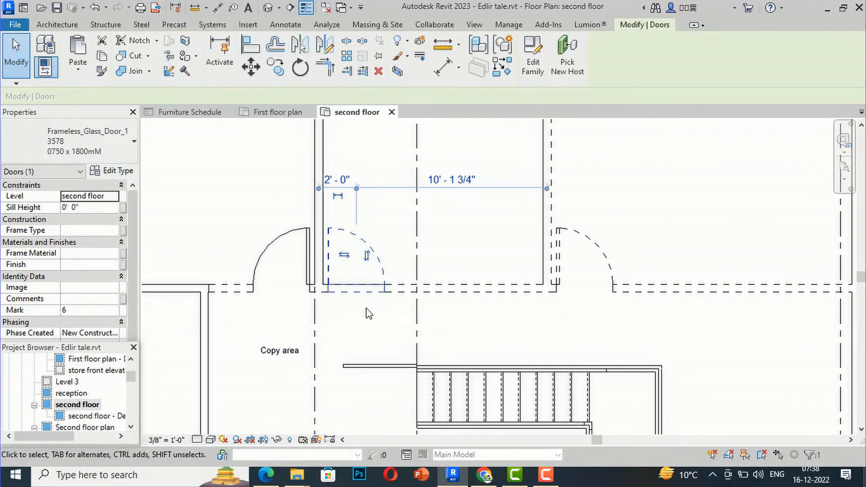
left_click(364, 313)
Step: Override the graphics of the Single-Flush door above the Copy area by element in this view, setting its projection line pattern to Dash
left_click(282, 251)
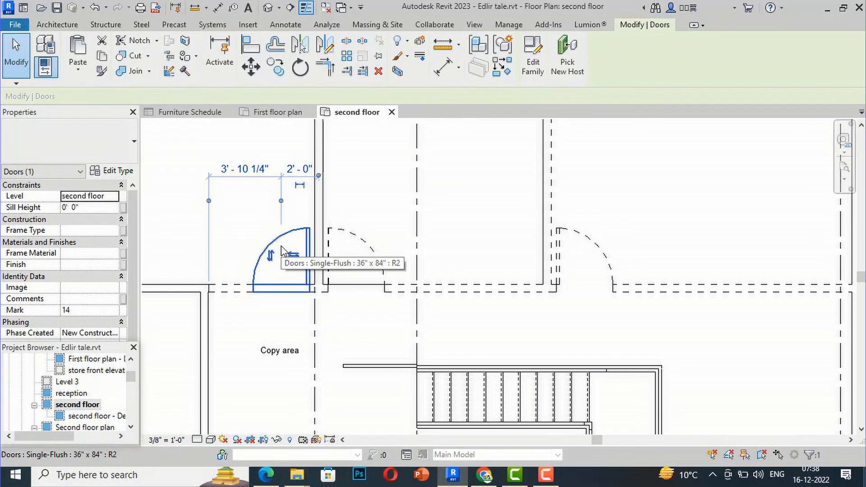
right_click(281, 249)
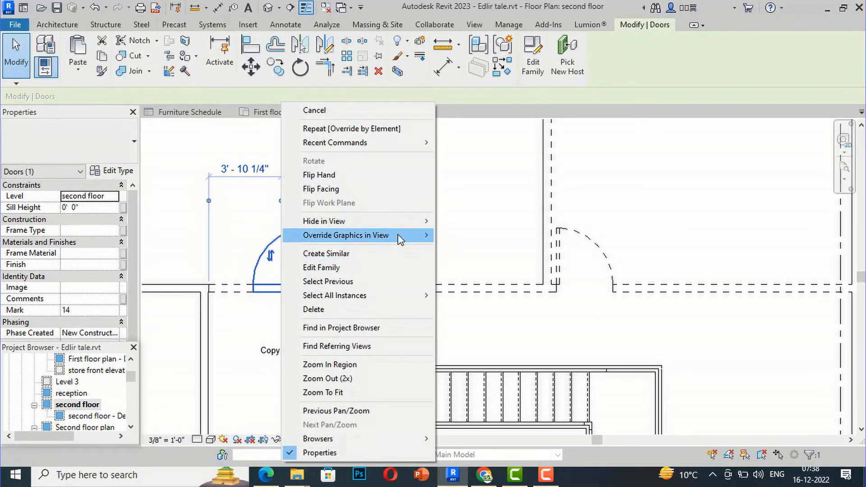
mouse_move(398, 236)
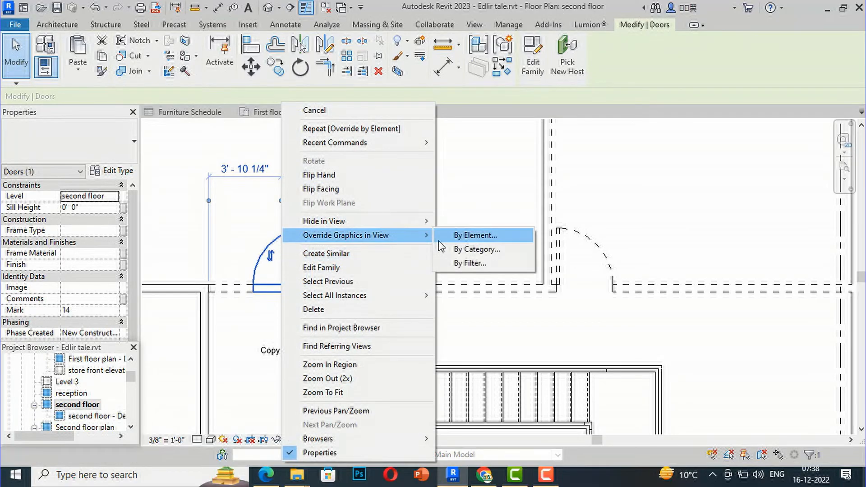
left_click(476, 238)
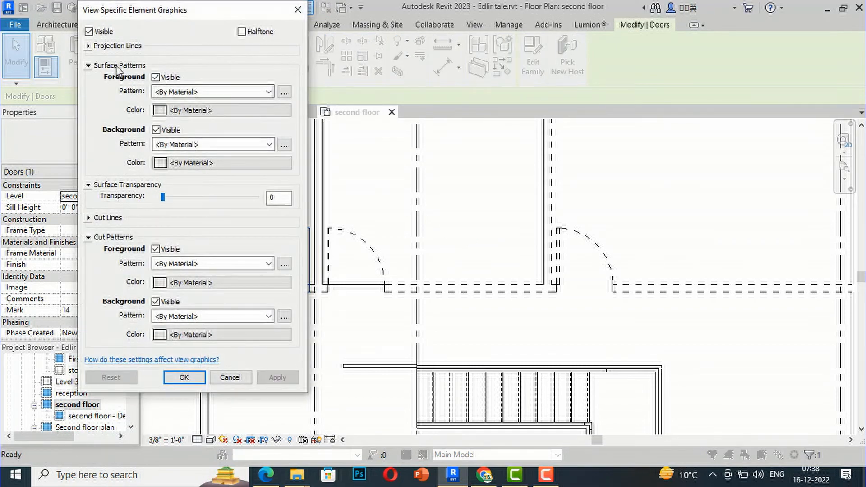
left_click(88, 46)
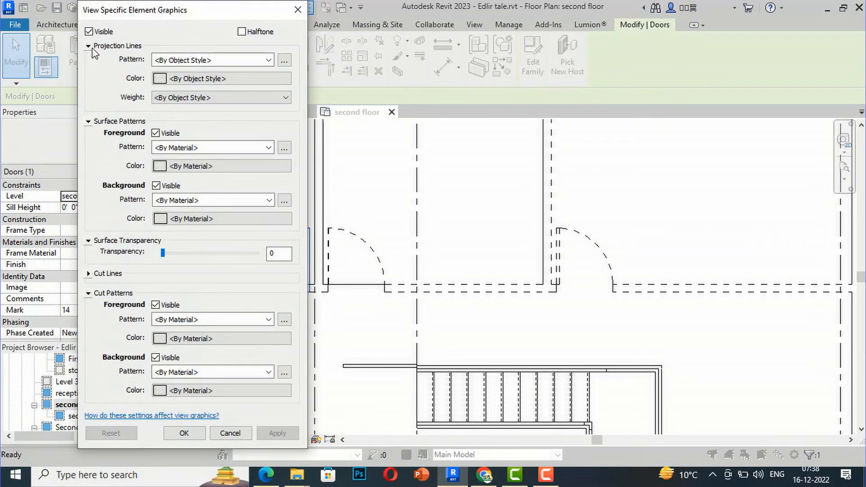
left_click(223, 61)
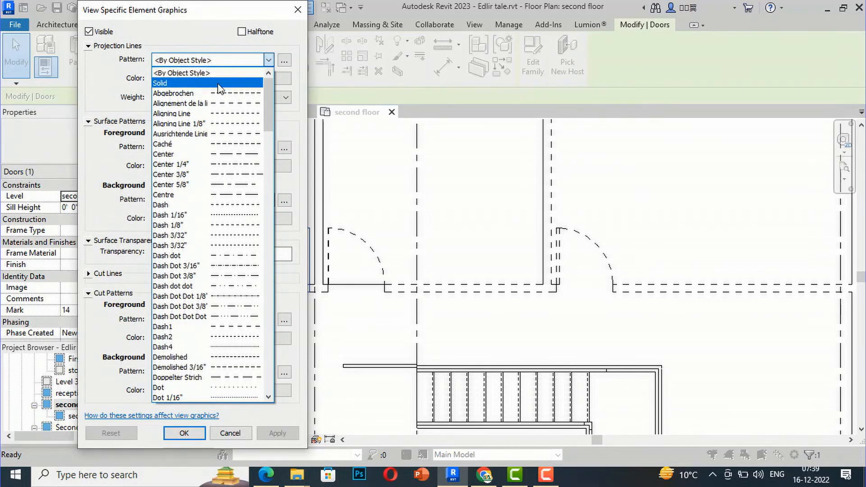
left_click(218, 205)
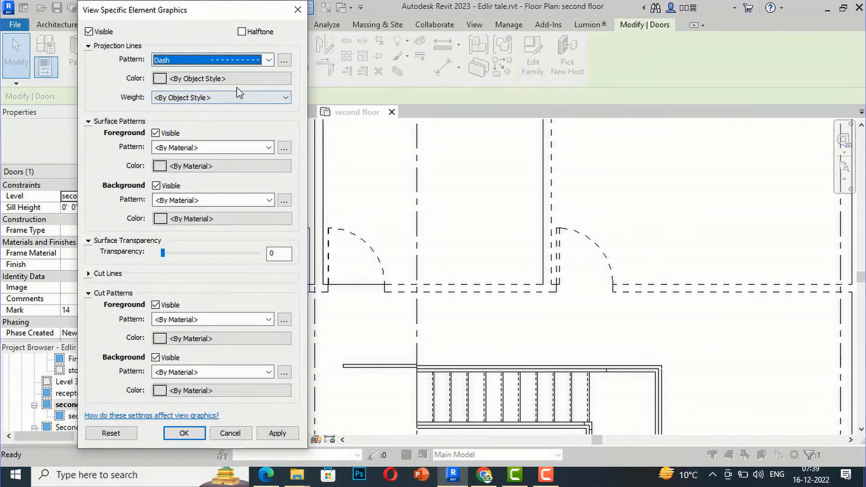
Step: Set the projection line color override of the door above the Copy area to Black and its weight to 1
left_click(239, 81)
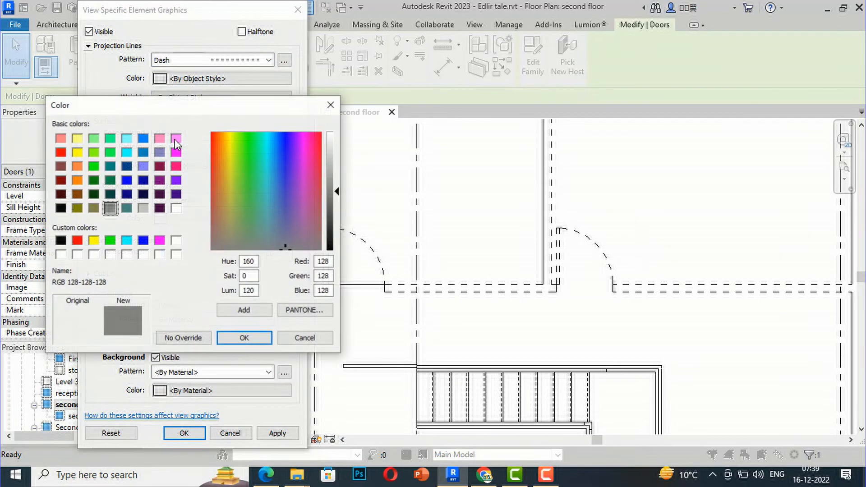
left_click(61, 241)
left_click(233, 337)
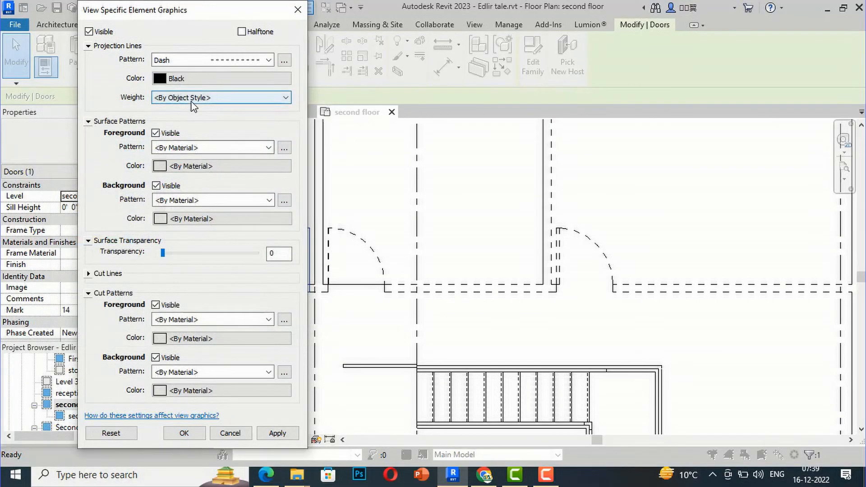
left_click(193, 99)
left_click(192, 117)
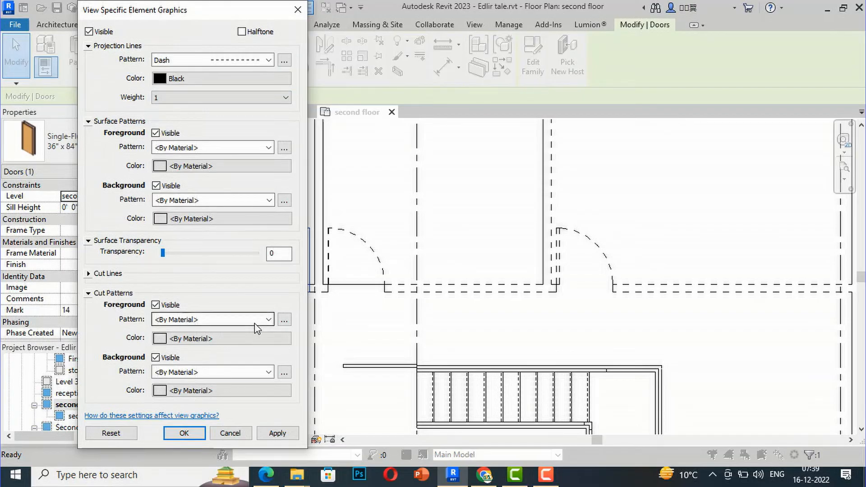
left_click(89, 295)
left_click(91, 296)
left_click(232, 322)
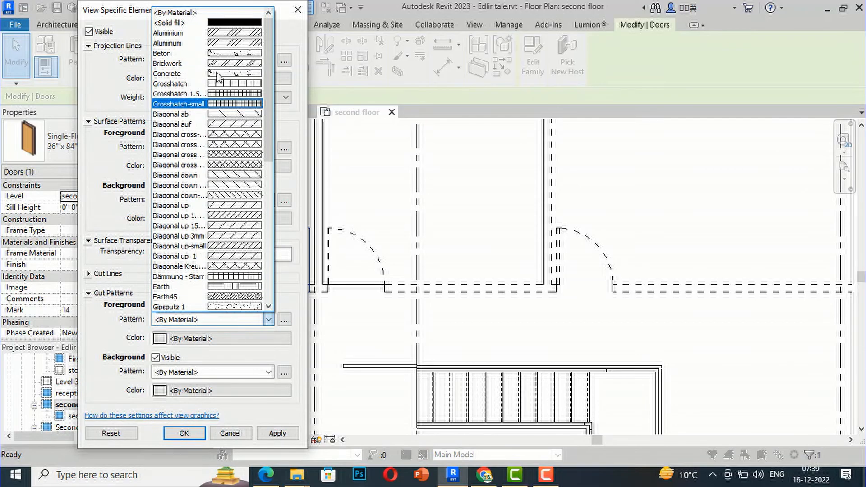
left_click(87, 326)
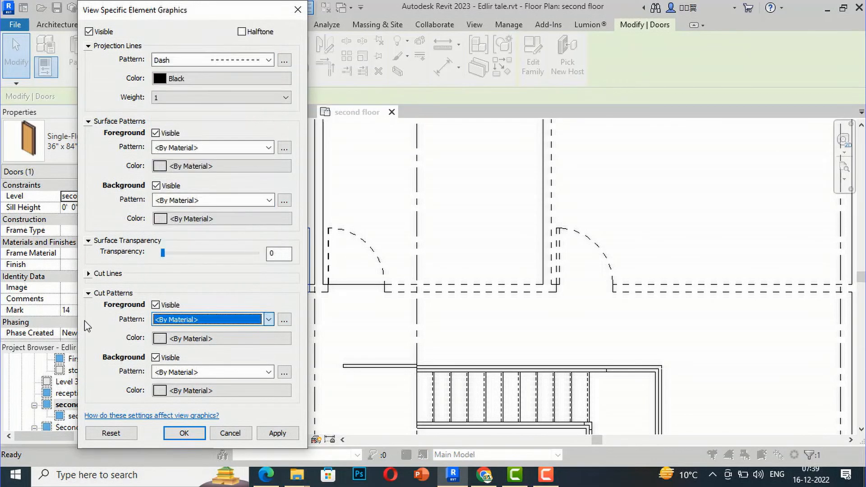
Step: Set the cut line pattern override of the door above the Copy area to Dash and its color to Black
left_click(89, 274)
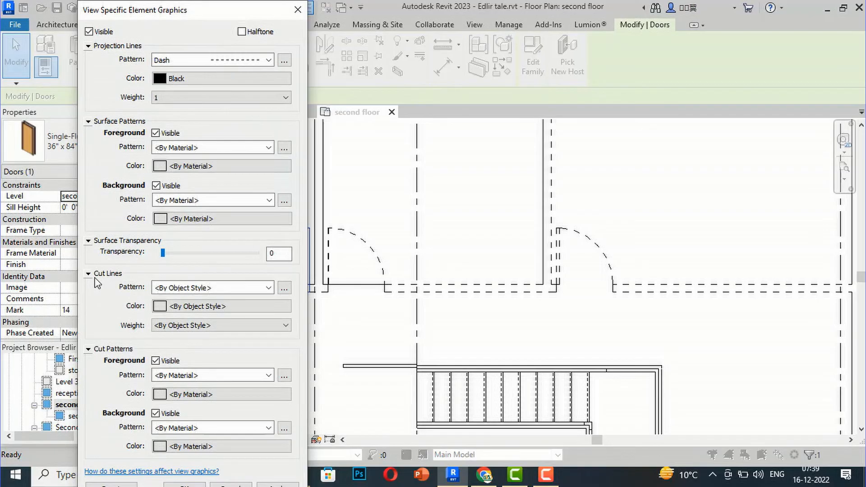
left_click(201, 289)
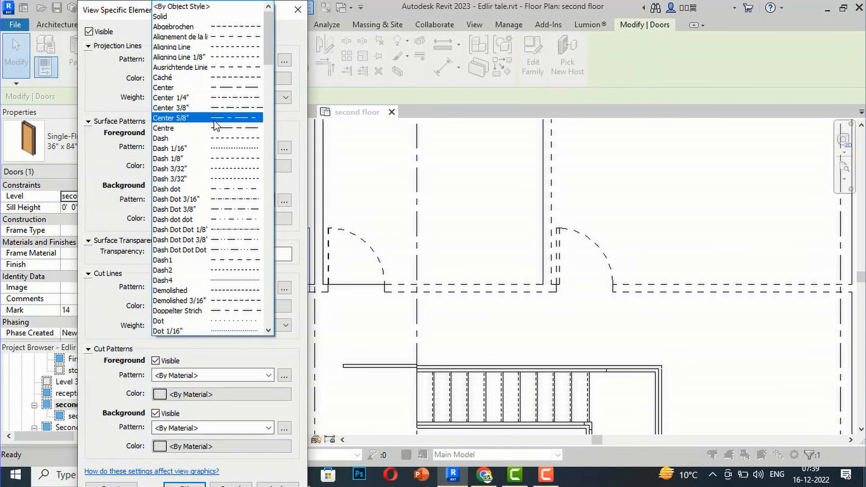
left_click(212, 137)
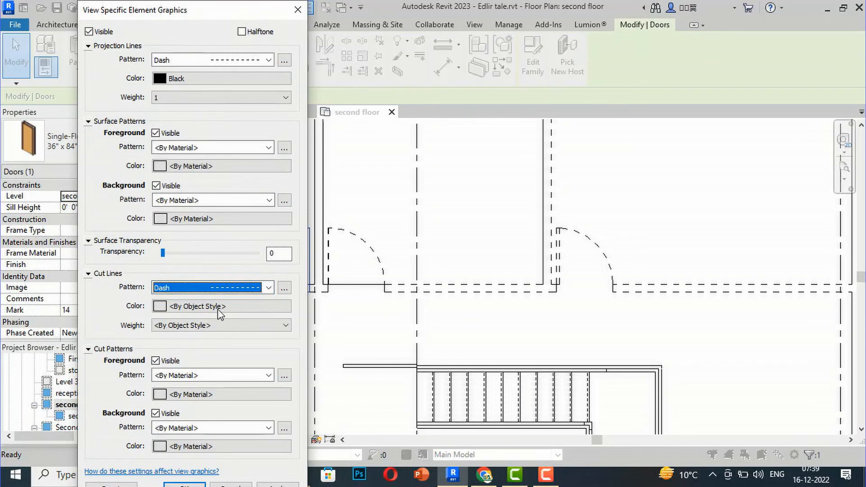
left_click(219, 308)
left_click(60, 269)
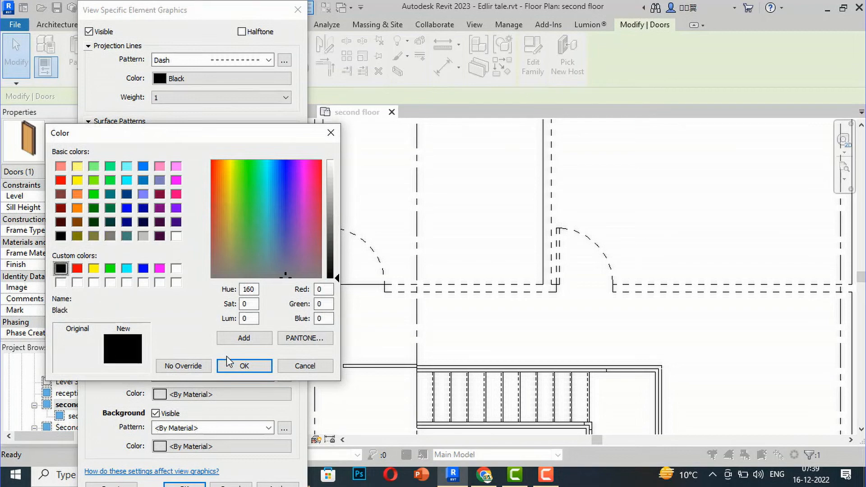
left_click(245, 366)
Step: Set that door's cut line weight override to 1, apply the override and deselect the door
left_click(172, 327)
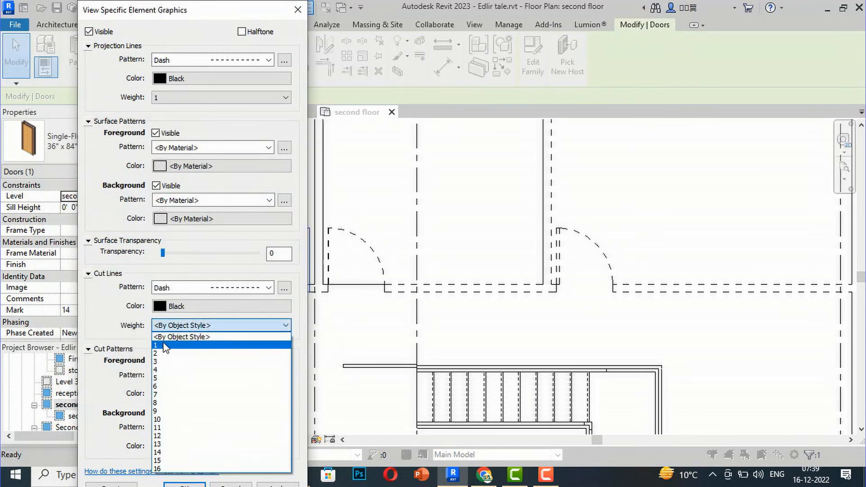
left_click(167, 345)
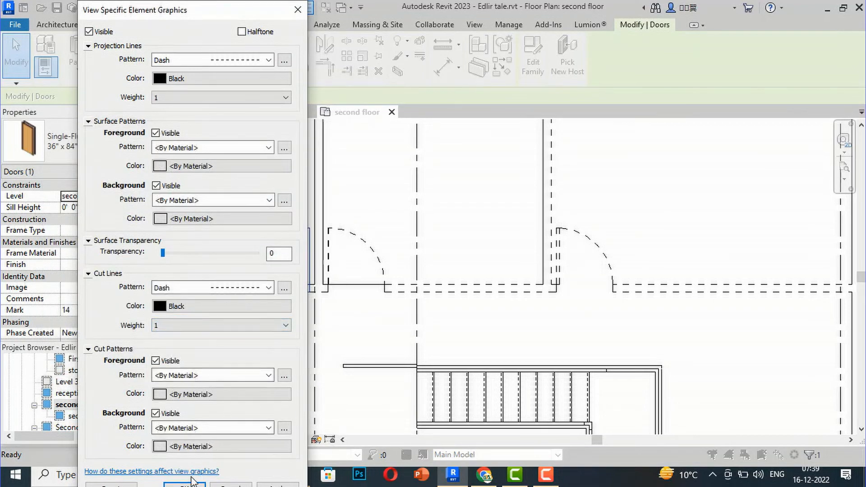
left_click(88, 46)
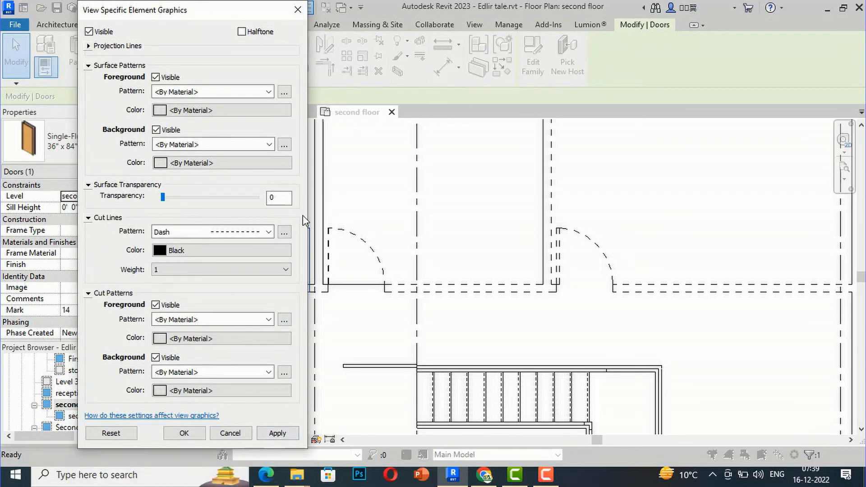
left_click(284, 434)
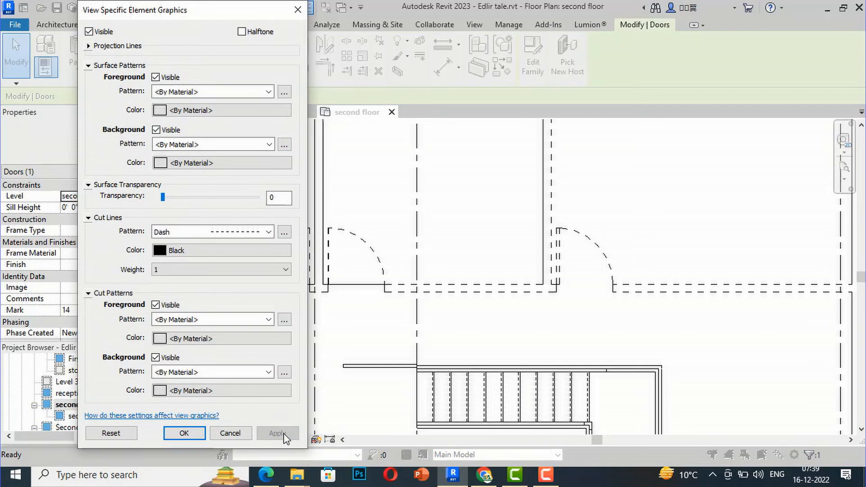
left_click(185, 433)
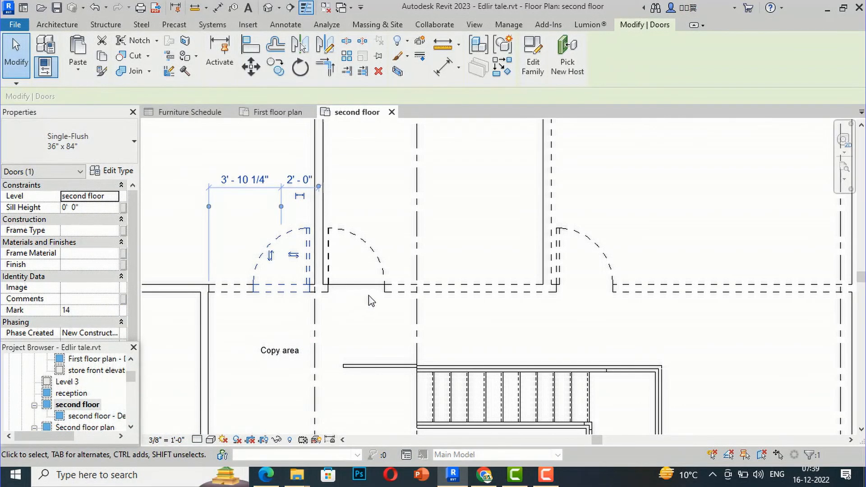
left_click(373, 325)
Step: Place a text note "demolished wall" with a one-segment leader pointing at the dashed vertical wall right of the break room
scroll(368, 346, "down", 2)
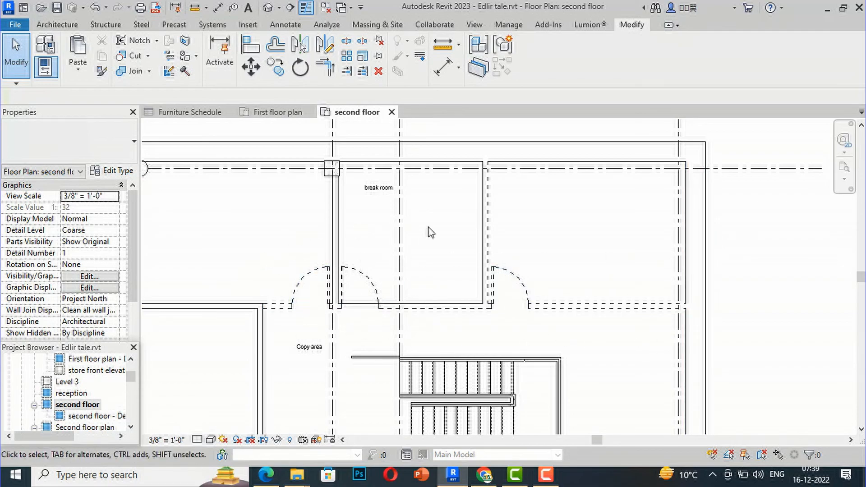
scroll(518, 241, "up", 1)
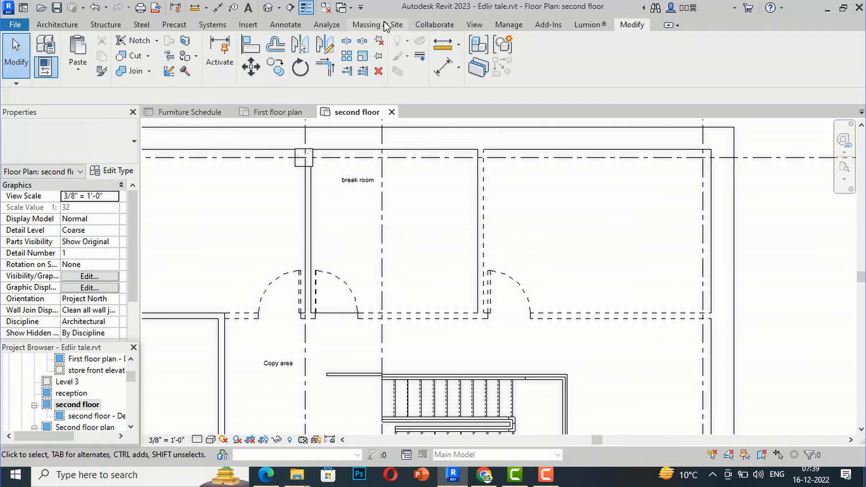
left_click(247, 8)
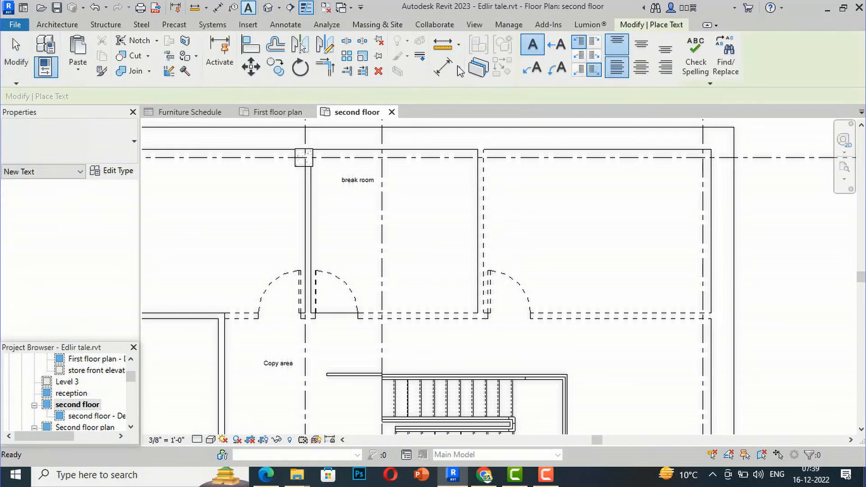
left_click(490, 213)
left_click(547, 215)
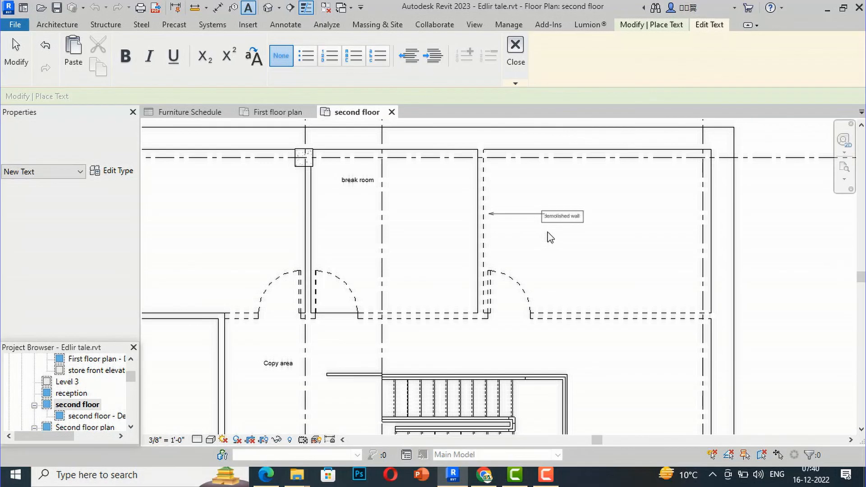
left_click(562, 264)
Step: Add a second "demolished wall" note below the dashed horizontal wall with its leader pointing up at it, and finish placing text
left_click(585, 324)
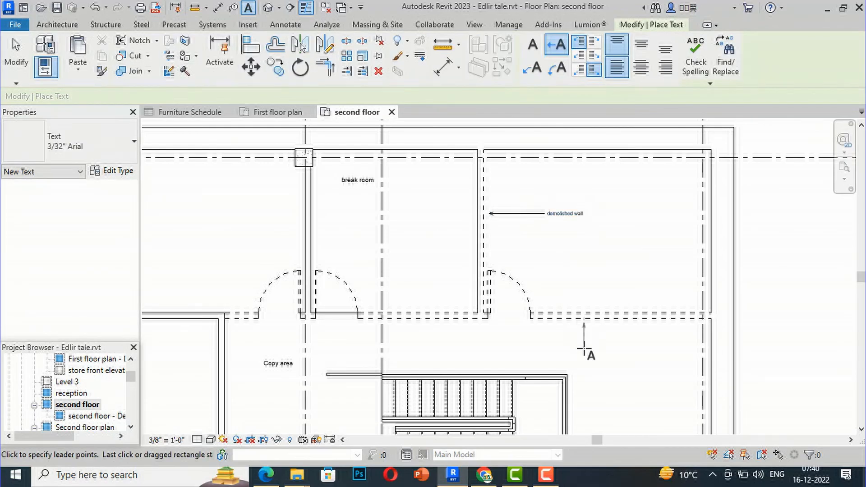
left_click(584, 350)
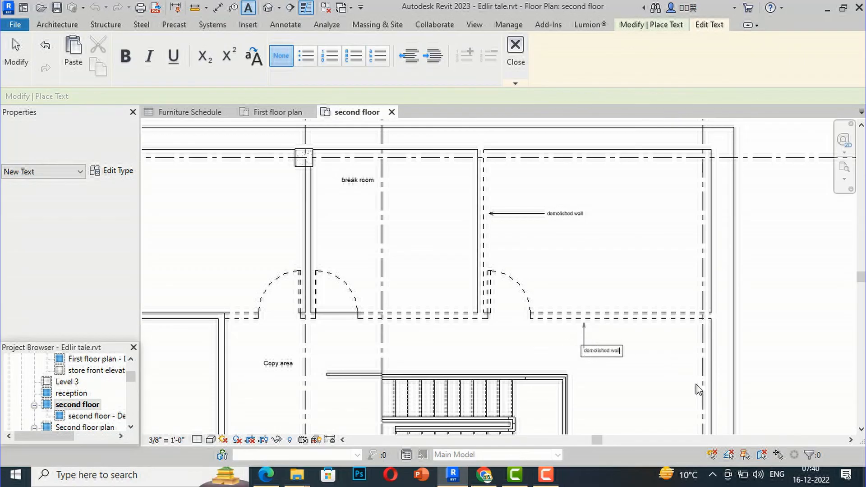
left_click(680, 380)
key("Escape")
key("Escape")
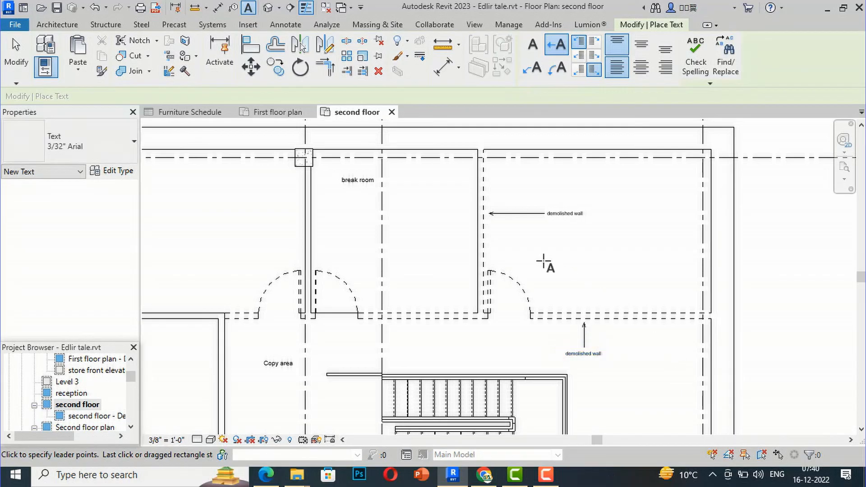
scroll(444, 199, "down", 2)
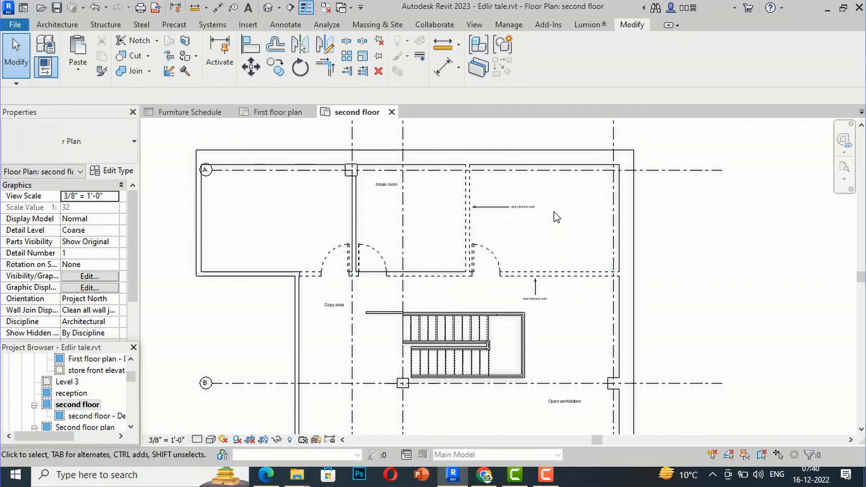
scroll(417, 174, "down", 1)
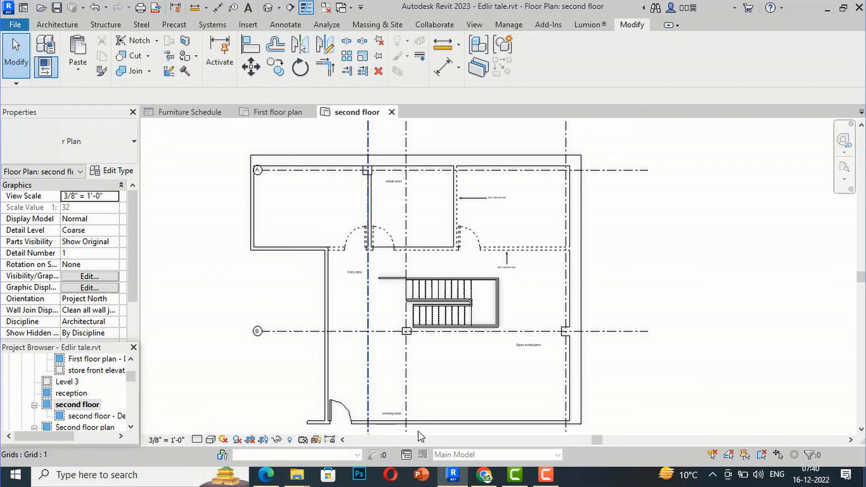
left_click(546, 475)
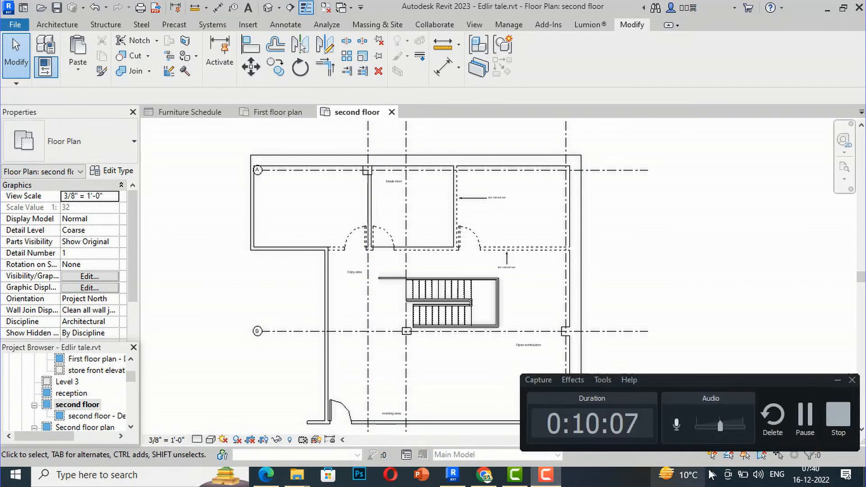